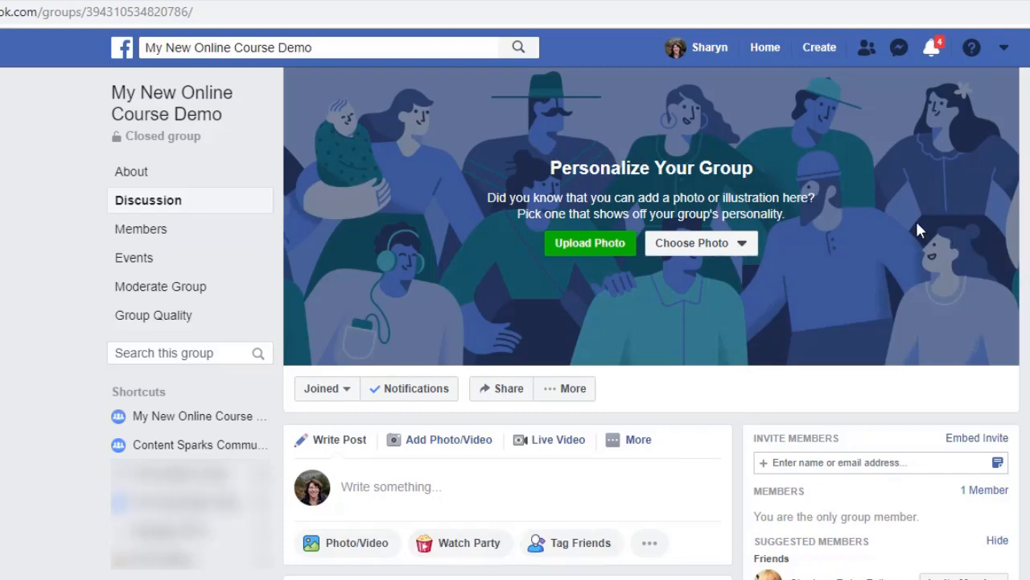
# Open the form for creating a new group, review its name, people and privacy fields, and close it without creating anything.
pyautogui.click(818, 50)
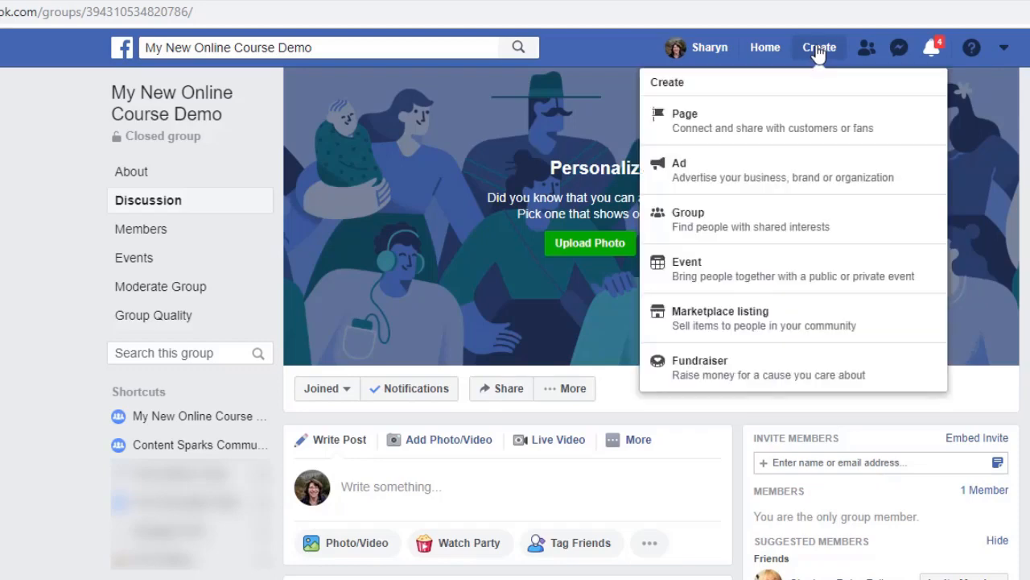
pyautogui.click(679, 223)
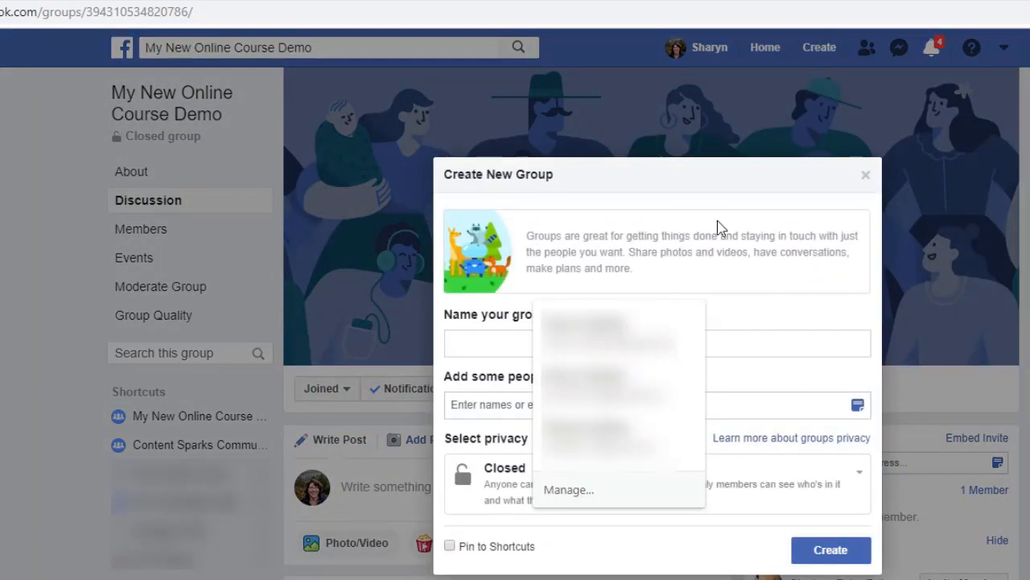
pyautogui.click(654, 557)
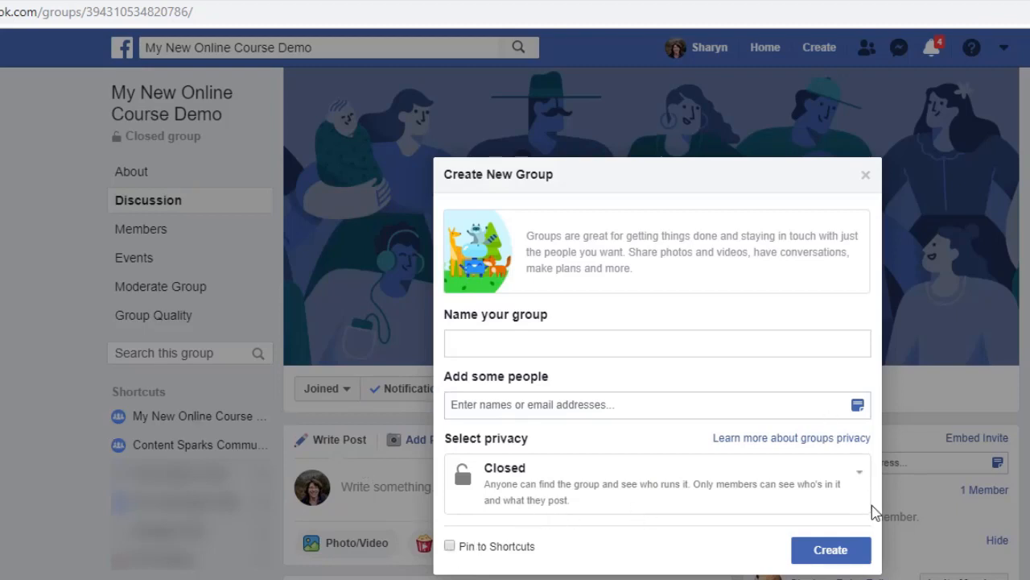
pyautogui.click(866, 177)
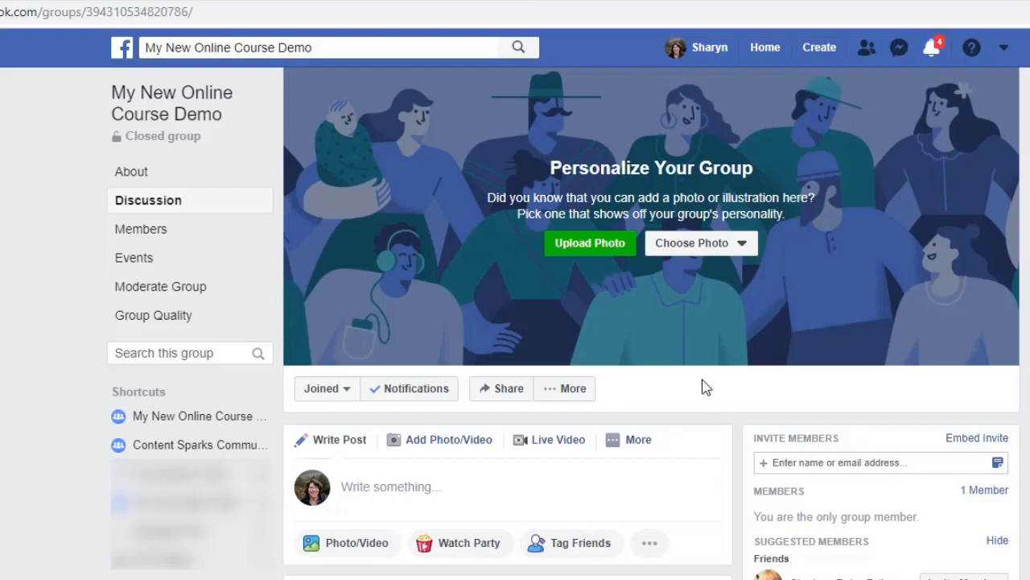
# Open the settings of the My New Online Course Demo group and save its group type as Social Learning.
pyautogui.click(570, 391)
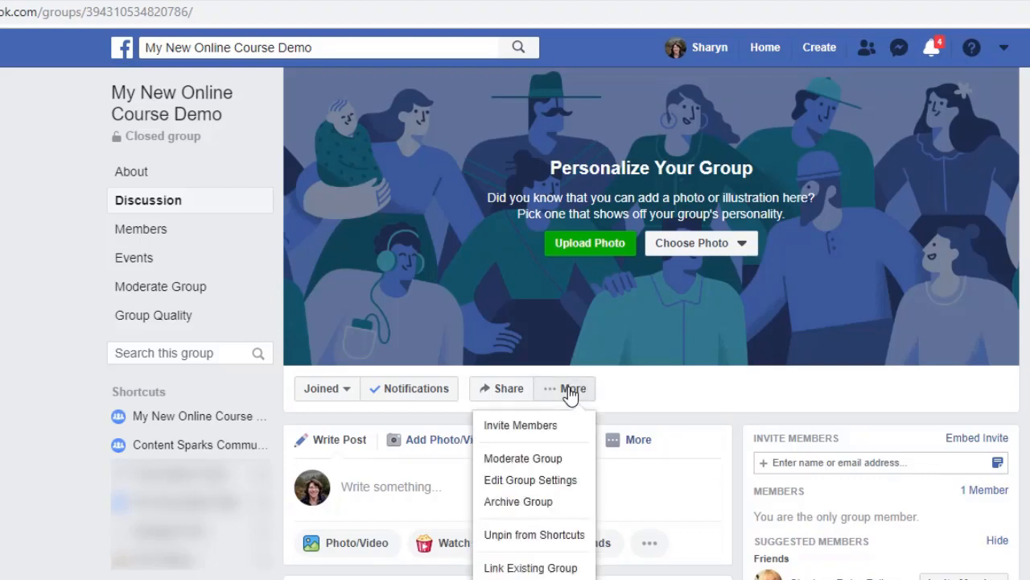
pyautogui.click(527, 480)
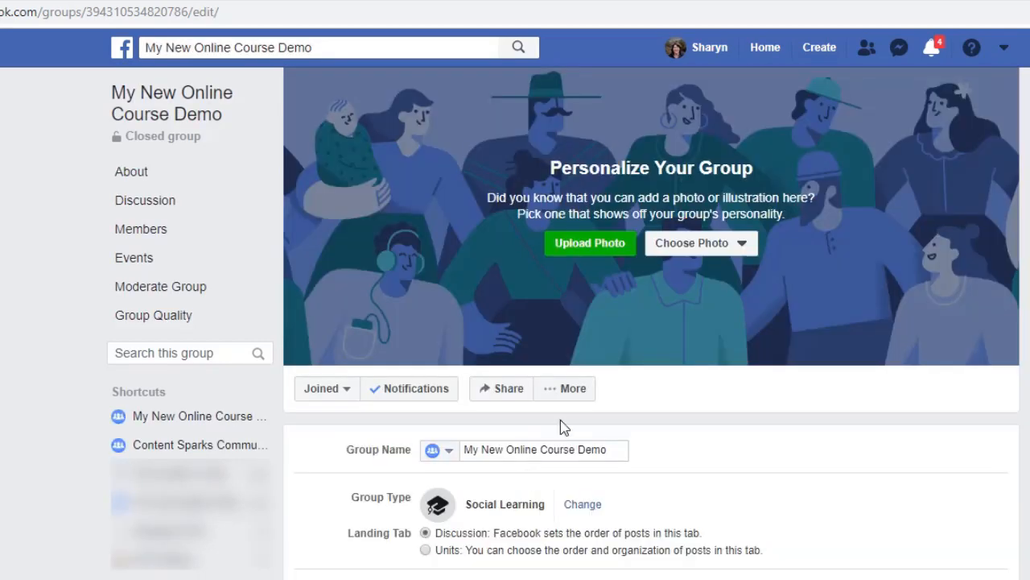
pyautogui.scroll(-6, 560, 425)
pyautogui.scroll(-7, 555, 431)
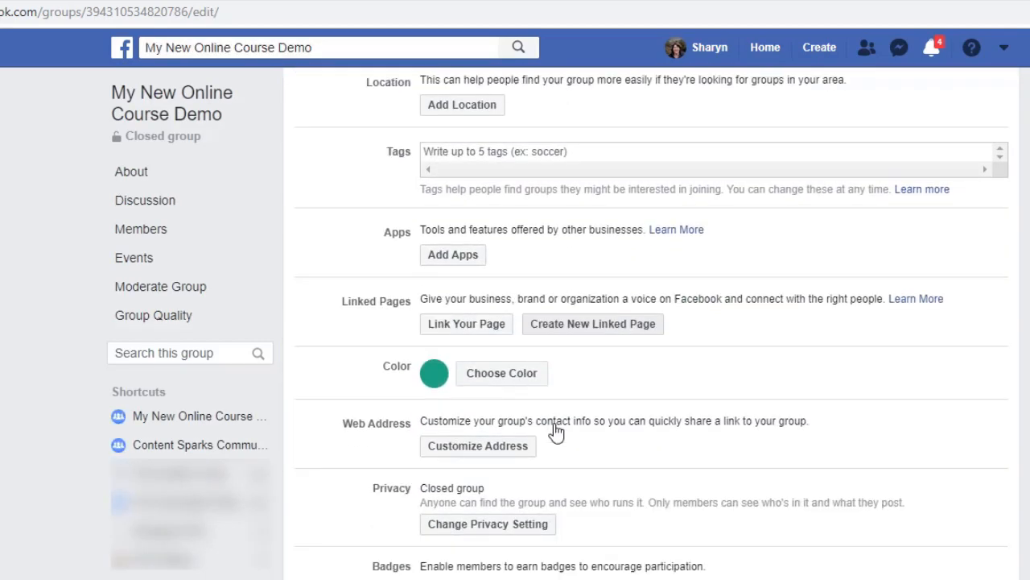
pyautogui.scroll(3, 528, 438)
pyautogui.scroll(8, 528, 435)
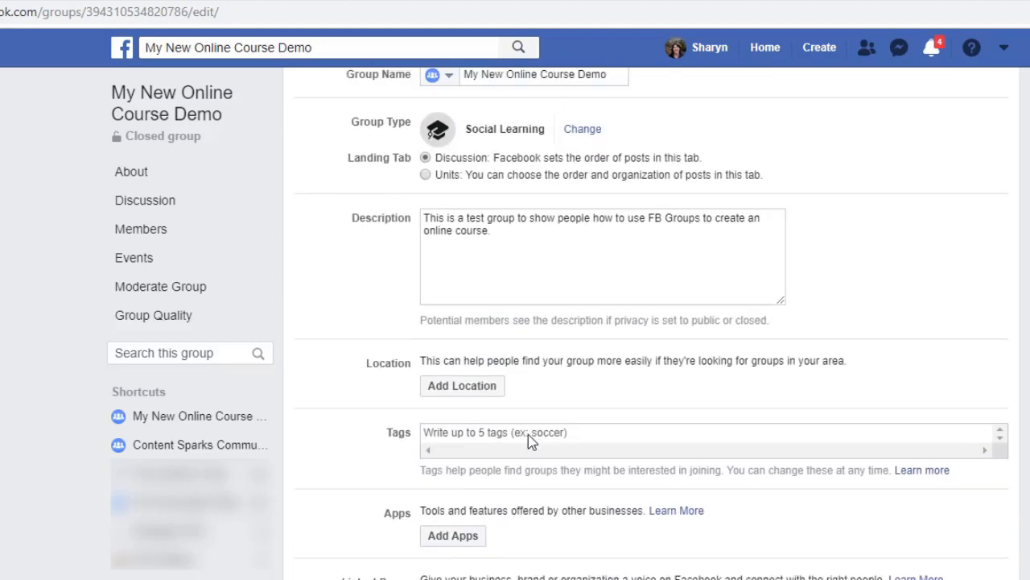
pyautogui.scroll(-2, 528, 440)
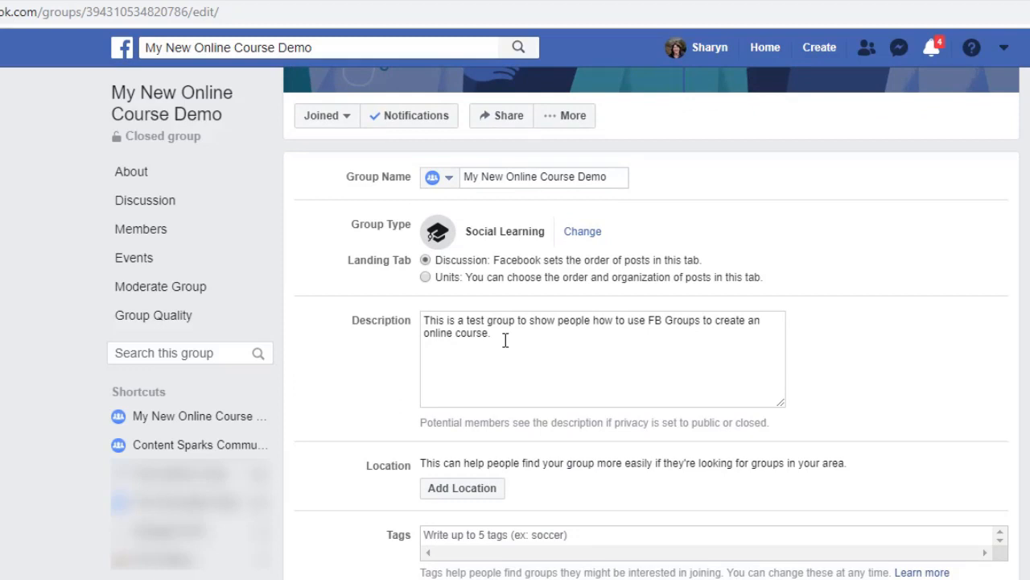
pyautogui.scroll(-1, 506, 339)
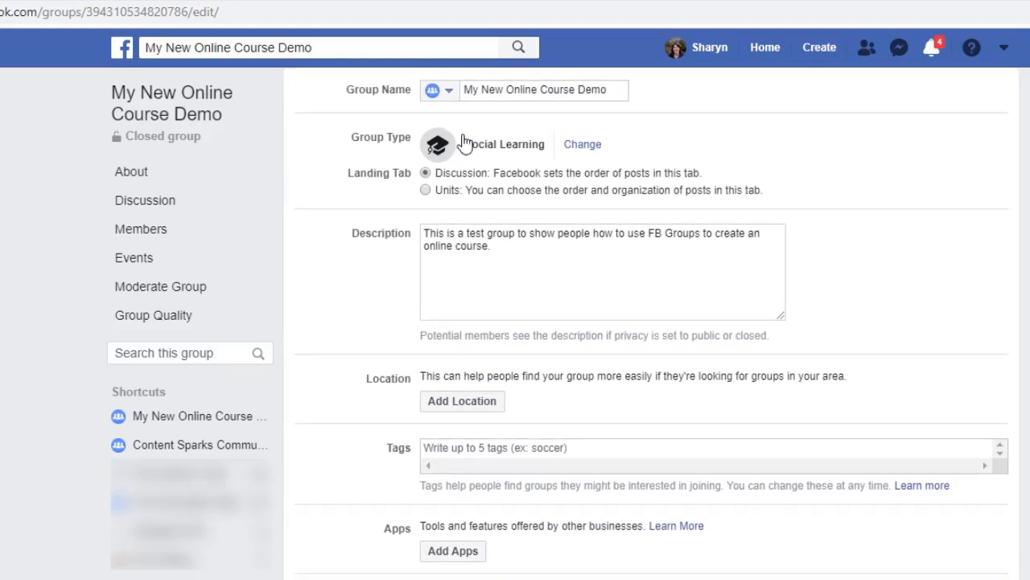
pyautogui.scroll(1, 566, 161)
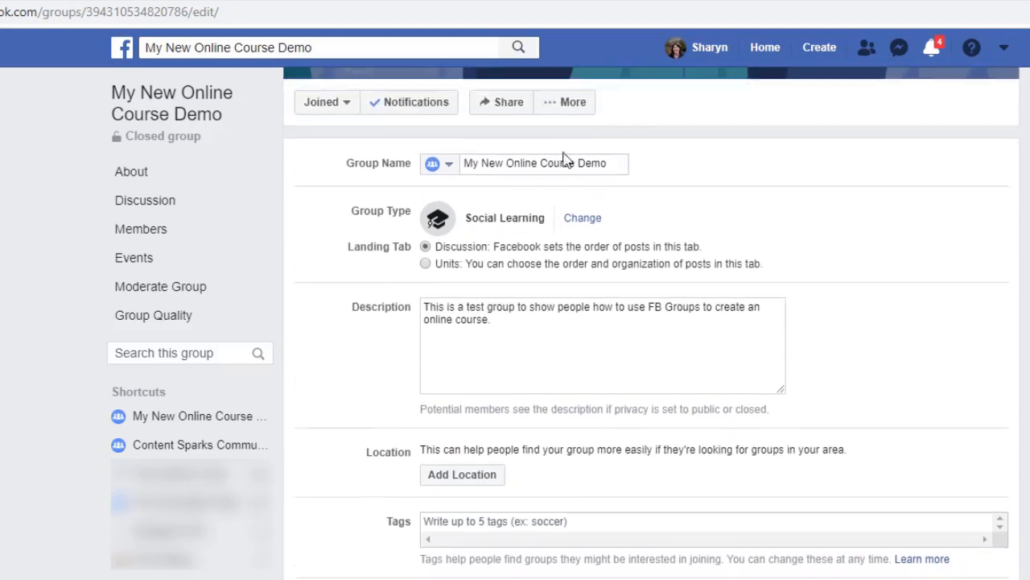
pyautogui.click(586, 232)
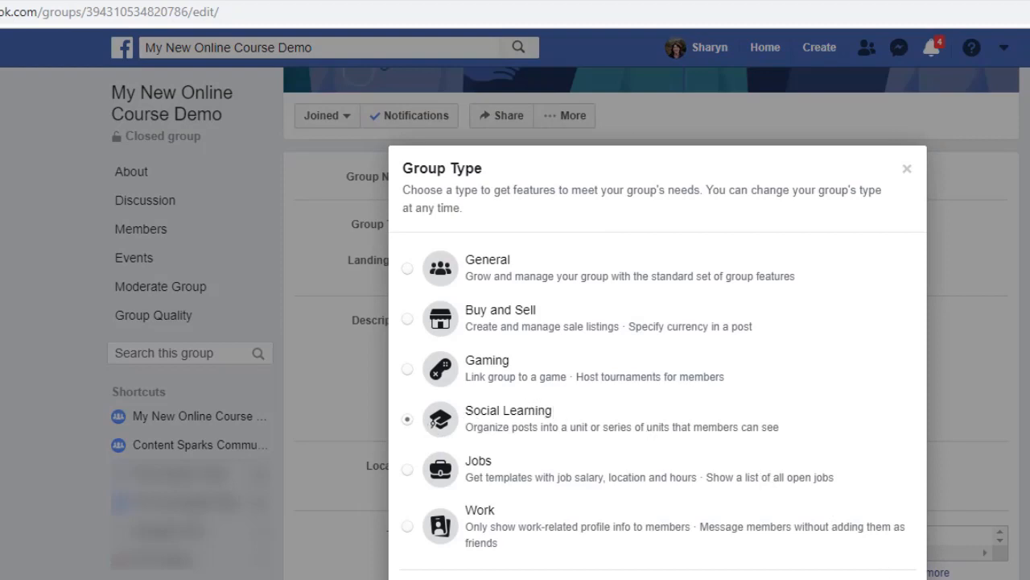
pyautogui.click(889, 578)
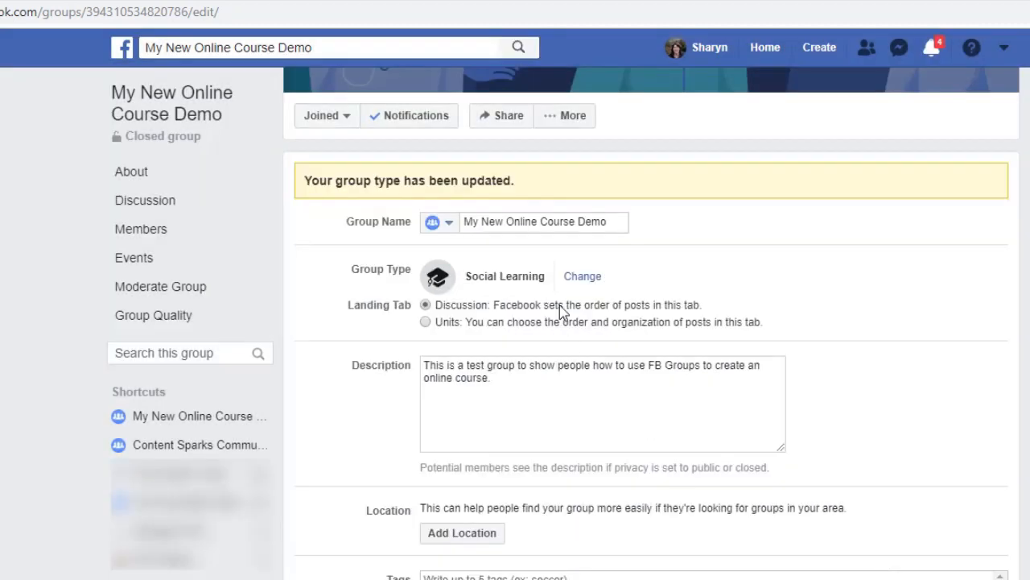
# Look at the group's web address customization option and cancel it without creating an alias.
pyautogui.scroll(-5, 494, 248)
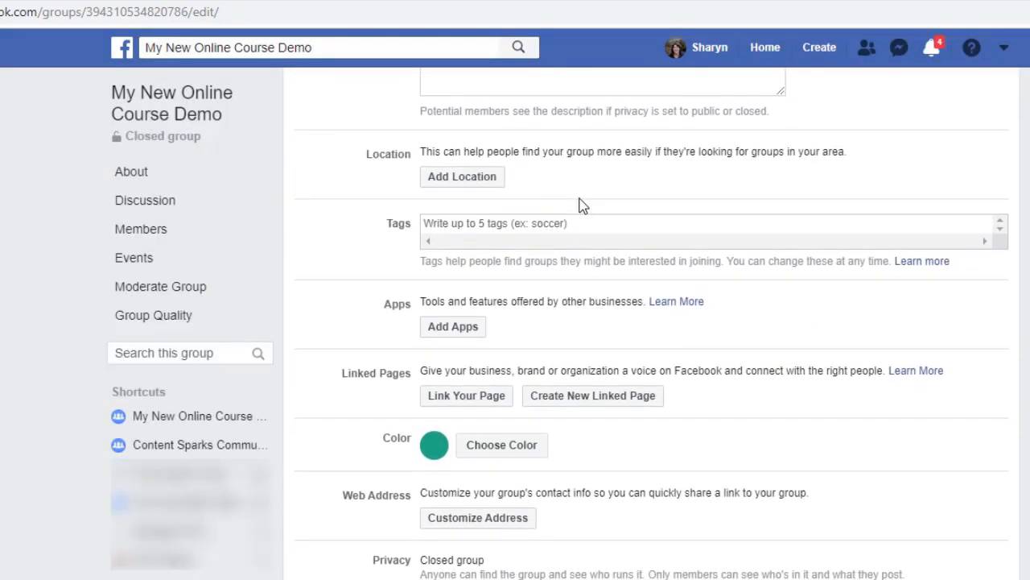
pyautogui.scroll(-1, 555, 230)
pyautogui.scroll(-2, 555, 228)
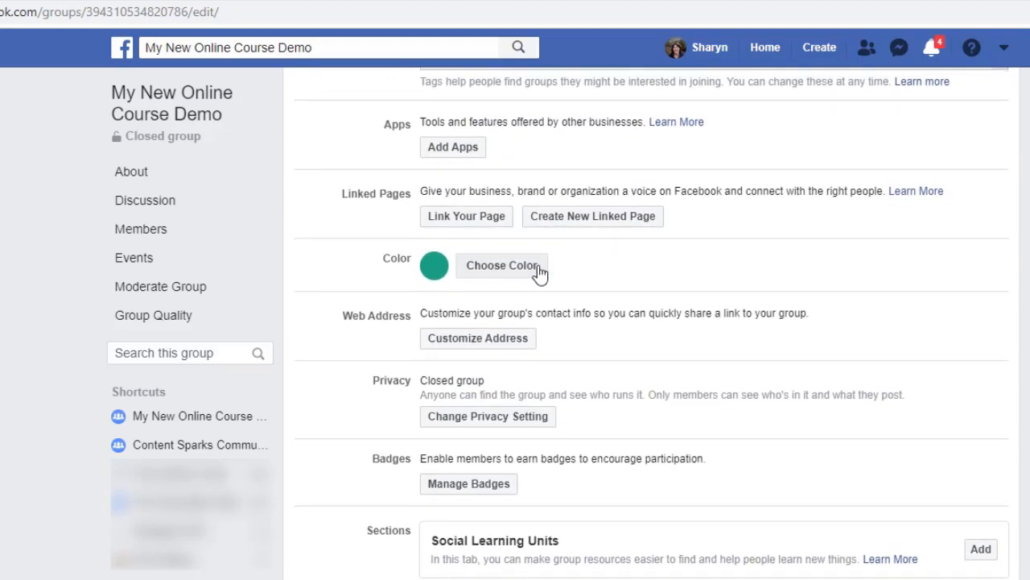
pyautogui.scroll(-1, 741, 253)
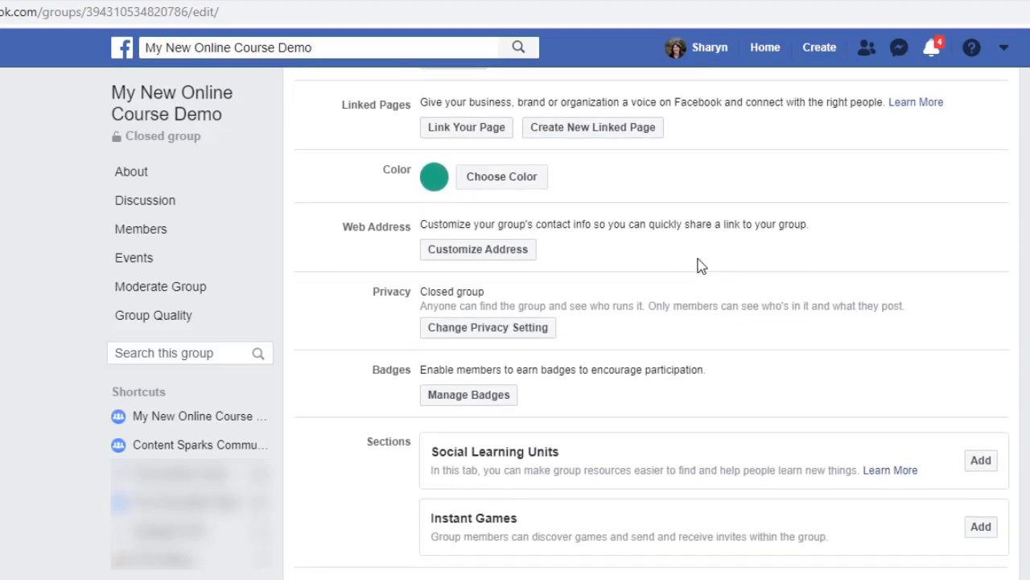
pyautogui.click(479, 250)
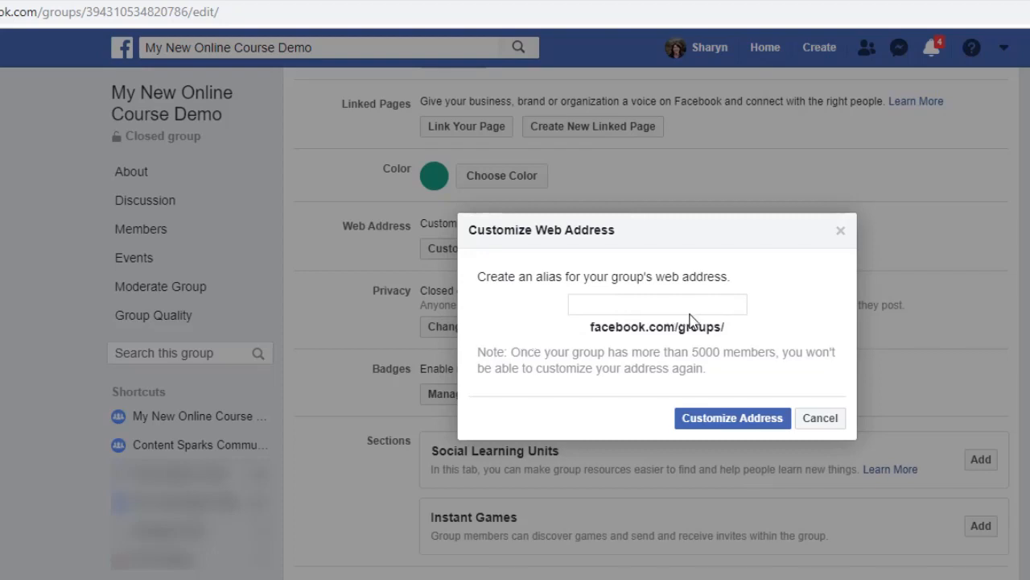
pyautogui.click(633, 304)
pyautogui.click(819, 424)
# Add the Social Learning Units section to the group.
pyautogui.scroll(-3, 488, 435)
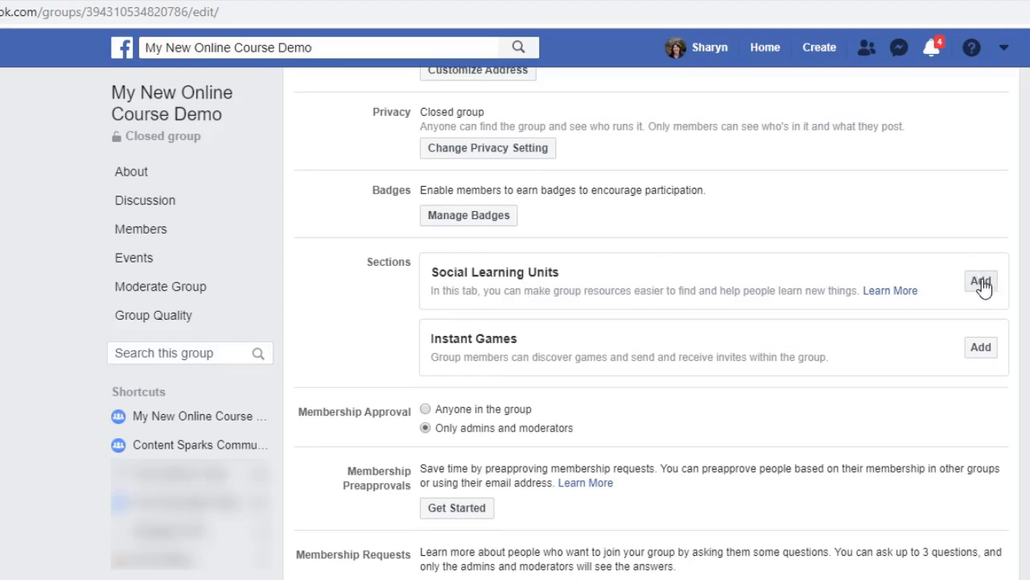
pyautogui.scroll(1, 986, 286)
pyautogui.click(982, 307)
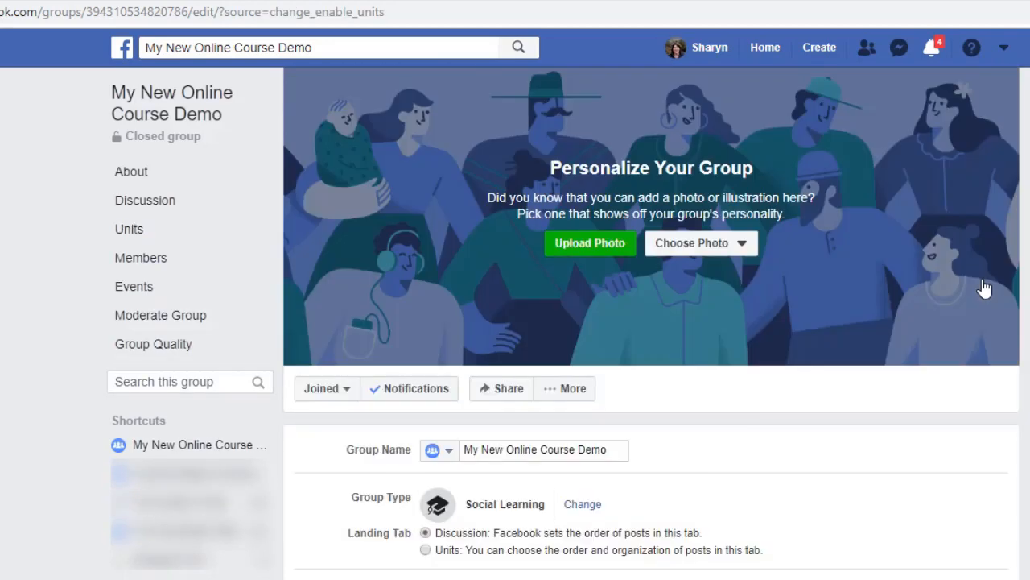
# Set membership requests from Pages to not allow Pages to join as group members, and save the group settings.
pyautogui.scroll(-10, 608, 370)
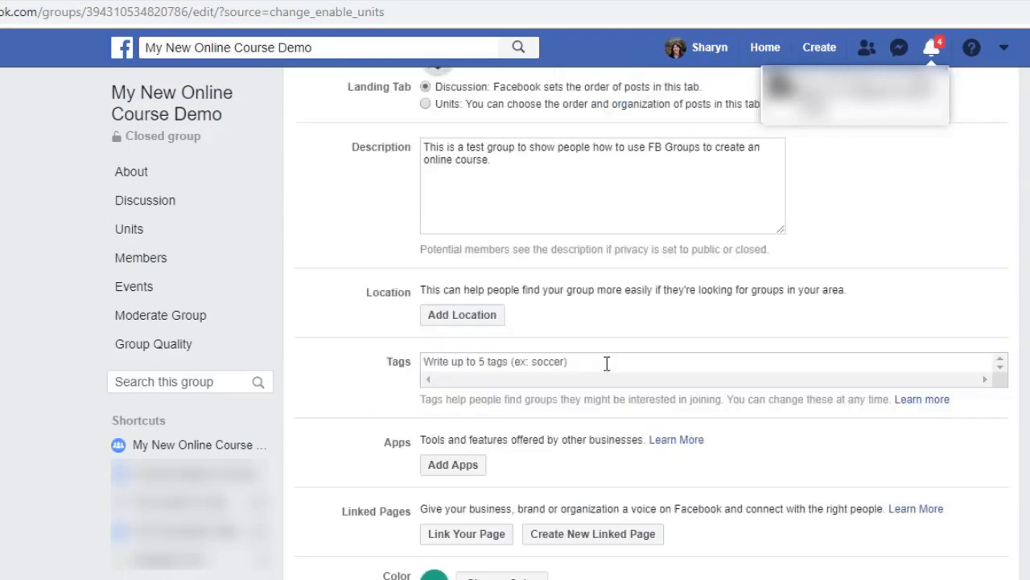
pyautogui.scroll(-2, 610, 364)
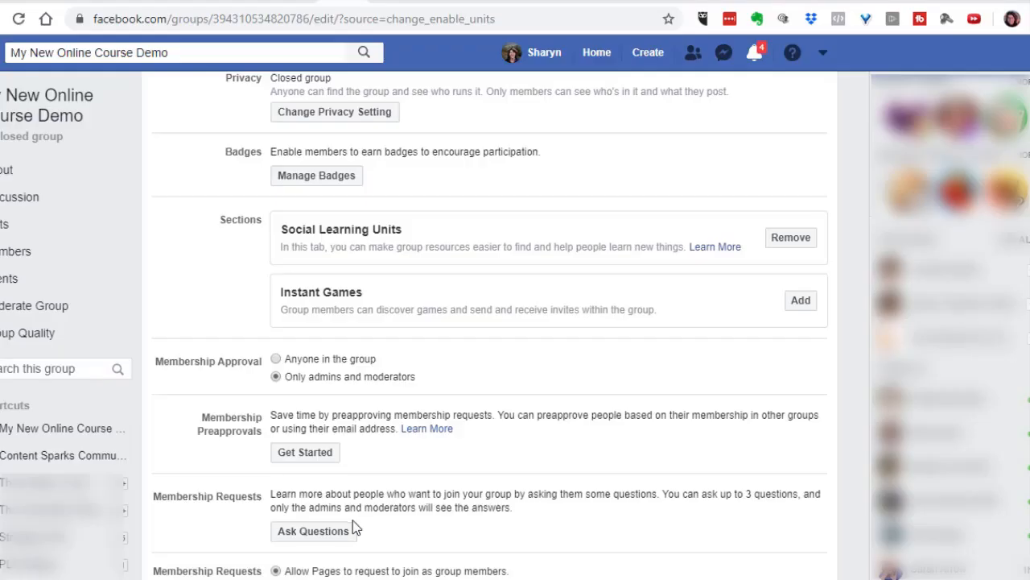
pyautogui.scroll(-2, 348, 534)
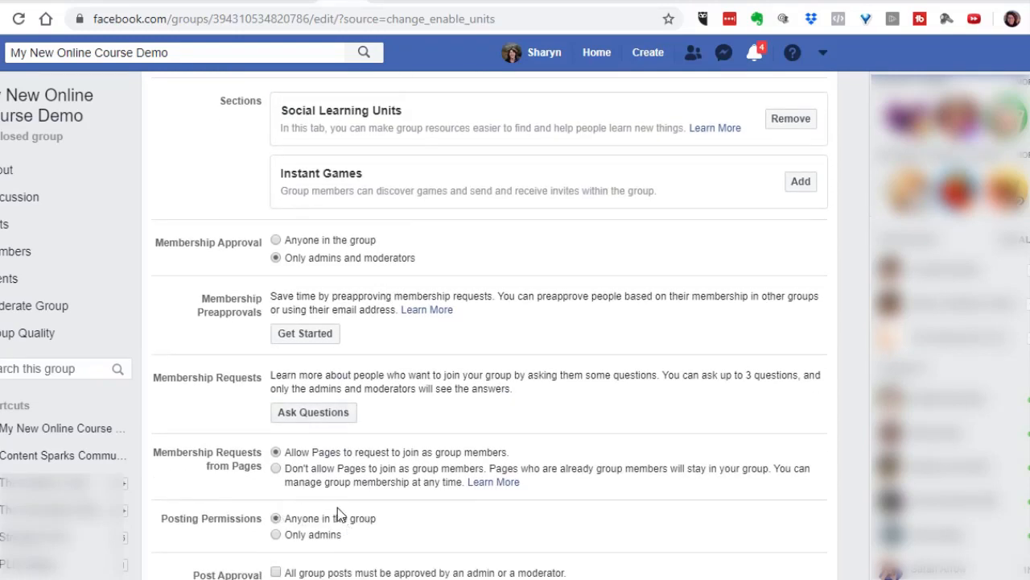
pyautogui.click(280, 477)
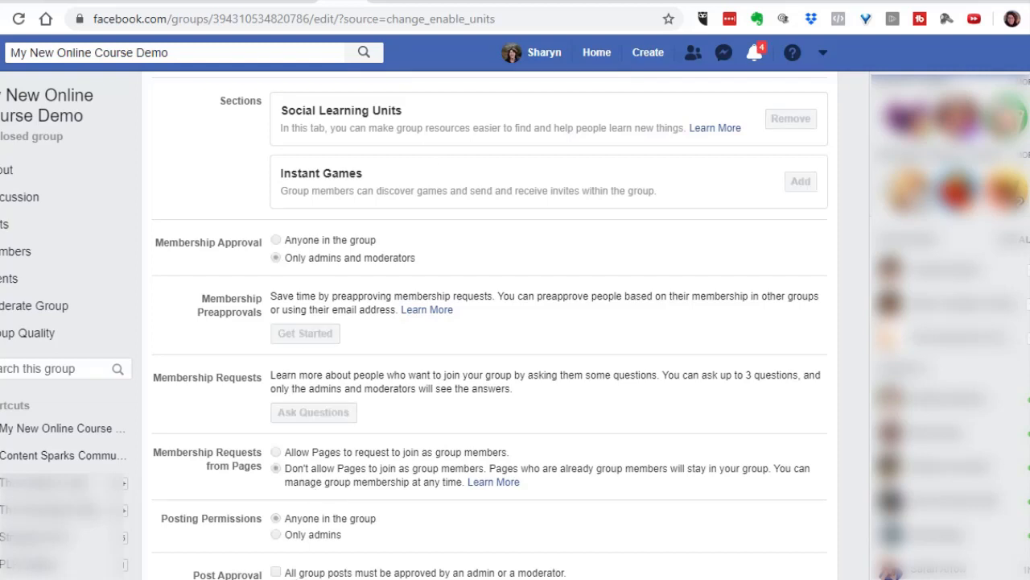
# Upload the "My New Online Course Coming Soon" image as the group's cover photo and save it.
pyautogui.scroll(1, 463, 263)
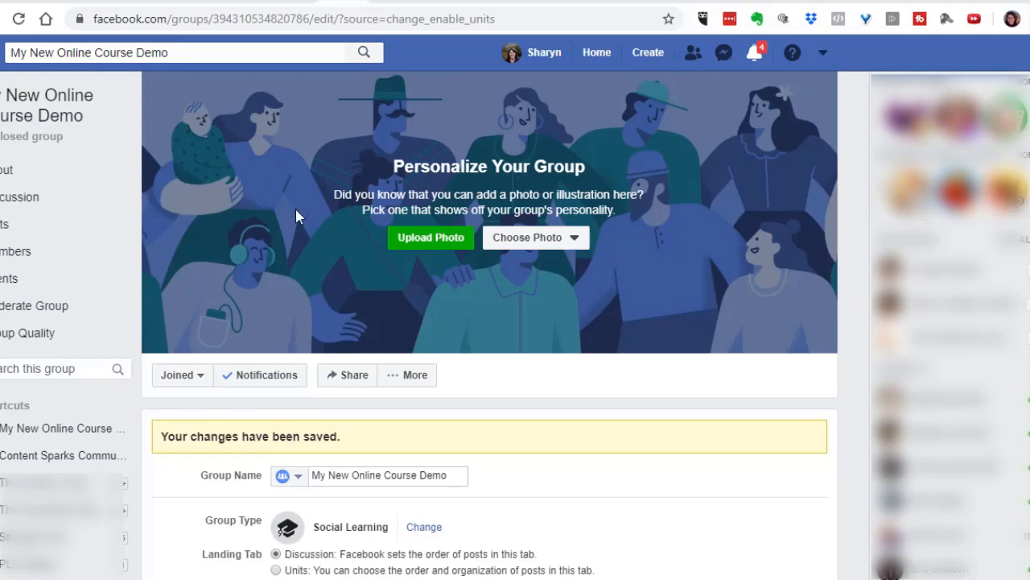
pyautogui.click(417, 251)
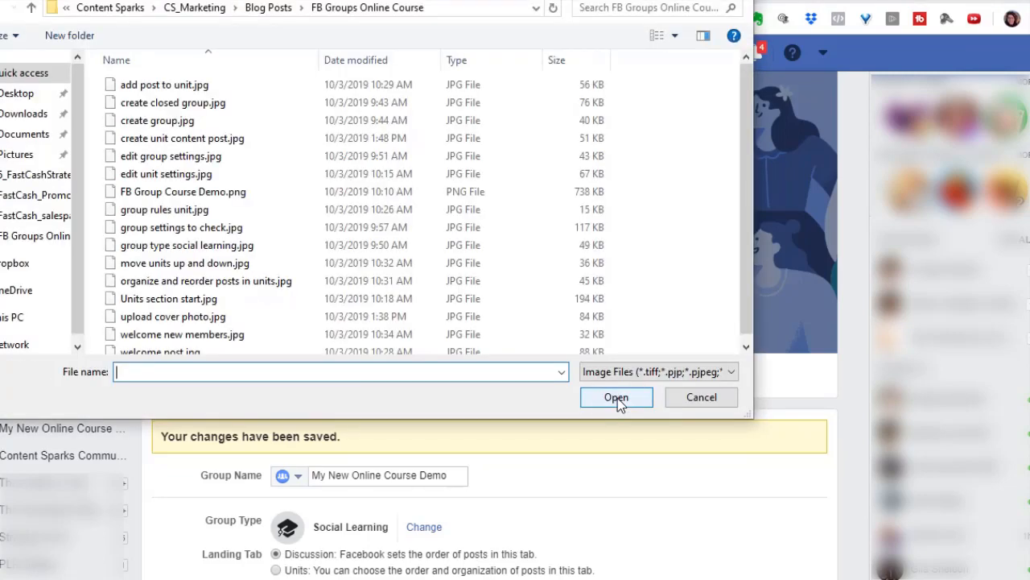
pyautogui.click(617, 398)
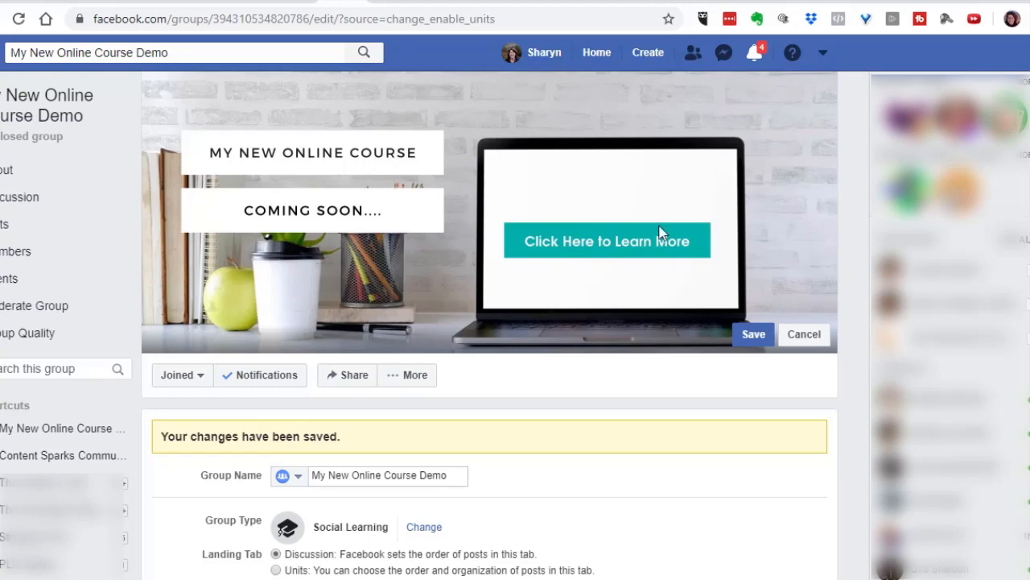
pyautogui.click(757, 334)
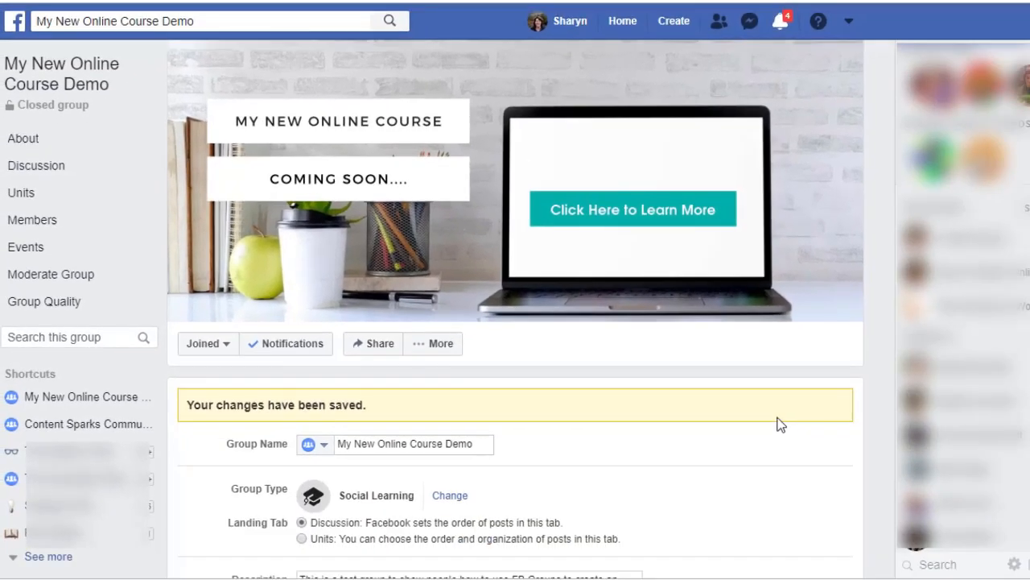
# Make Units the group's default landing tab instead of Discussion, and review the additional unit settings without changing them.
pyautogui.click(21, 198)
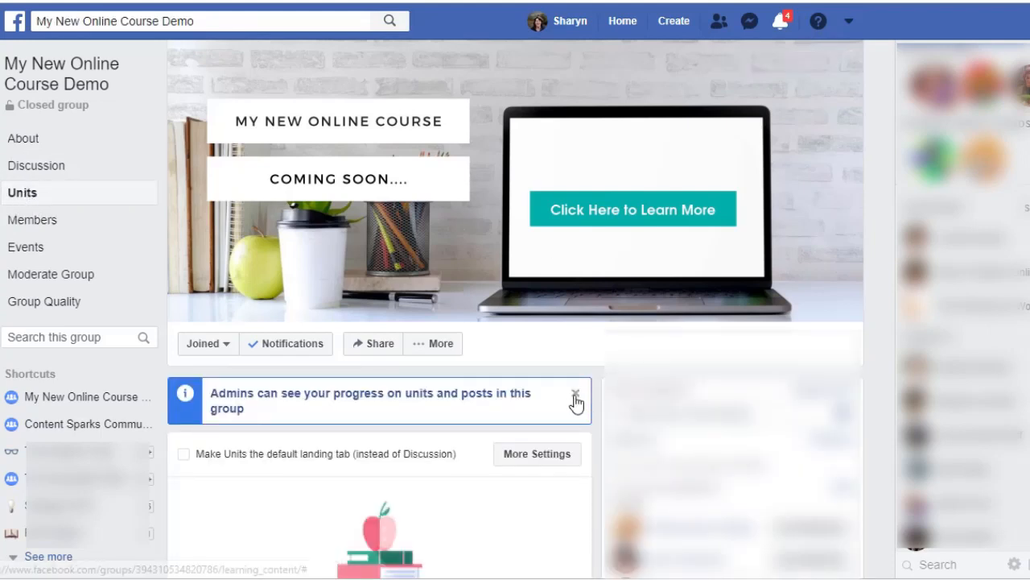
pyautogui.click(575, 395)
pyautogui.scroll(-5, 566, 370)
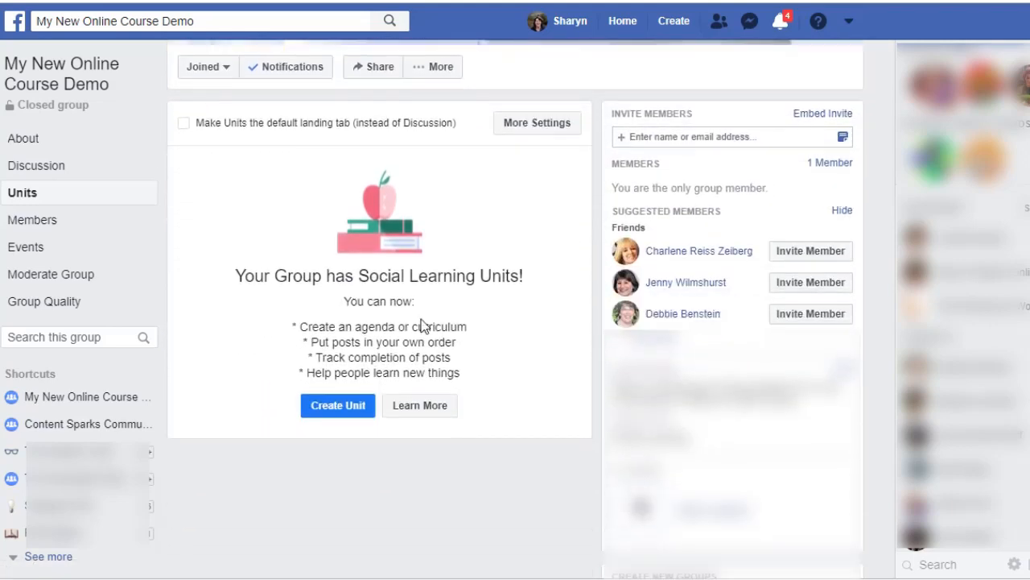
pyautogui.scroll(1, 446, 324)
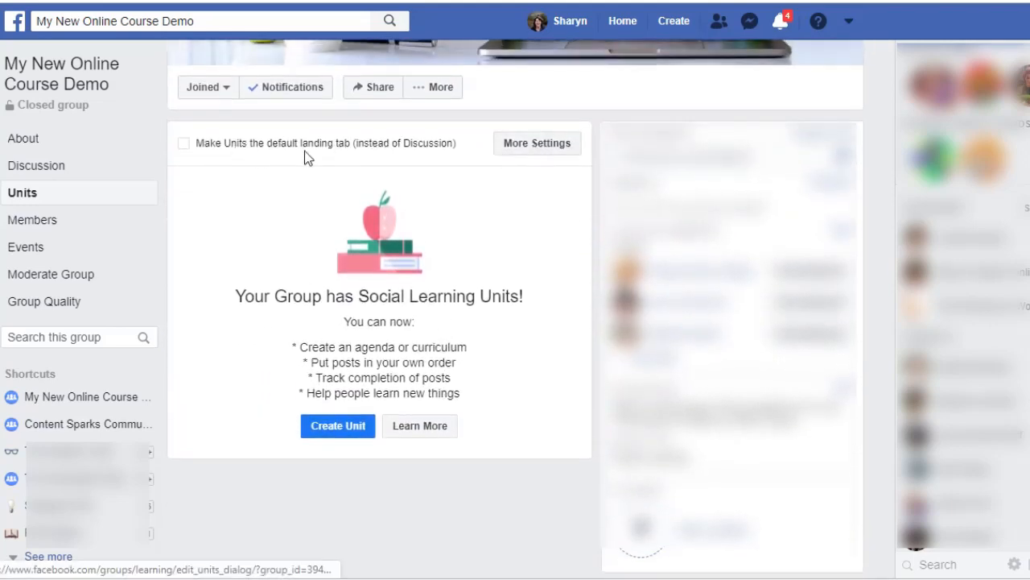
pyautogui.click(184, 145)
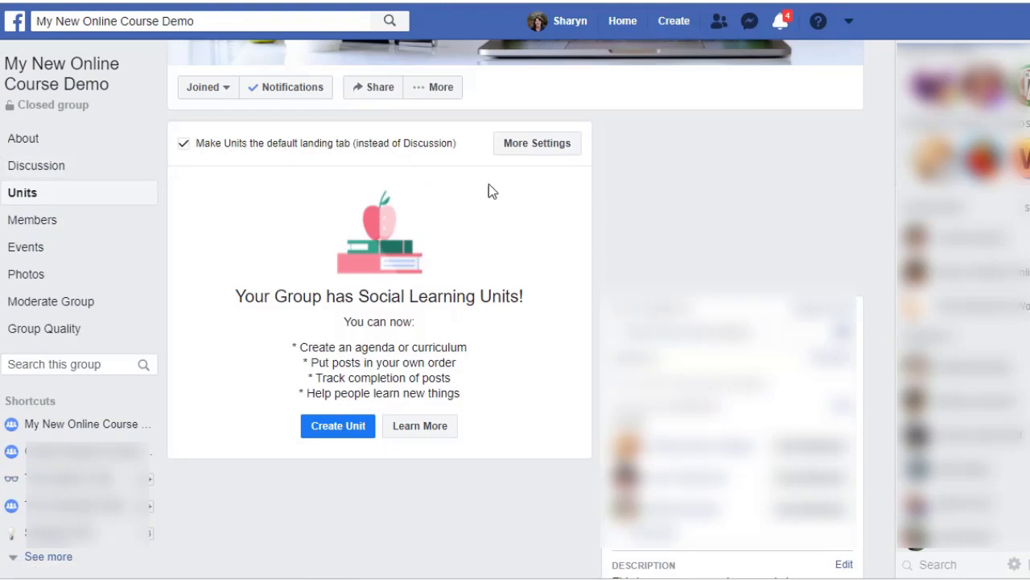
pyautogui.click(535, 150)
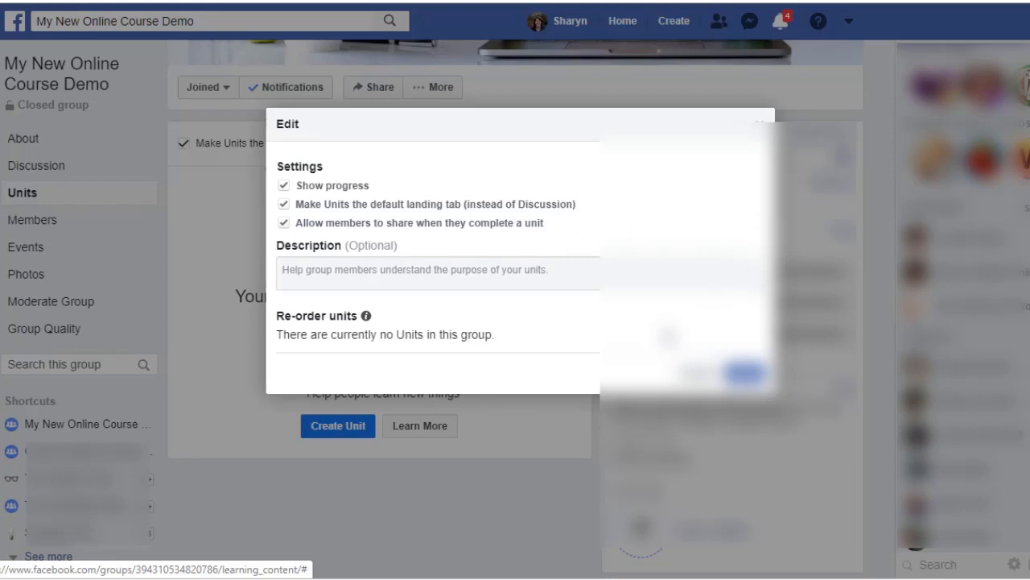
pyautogui.click(700, 372)
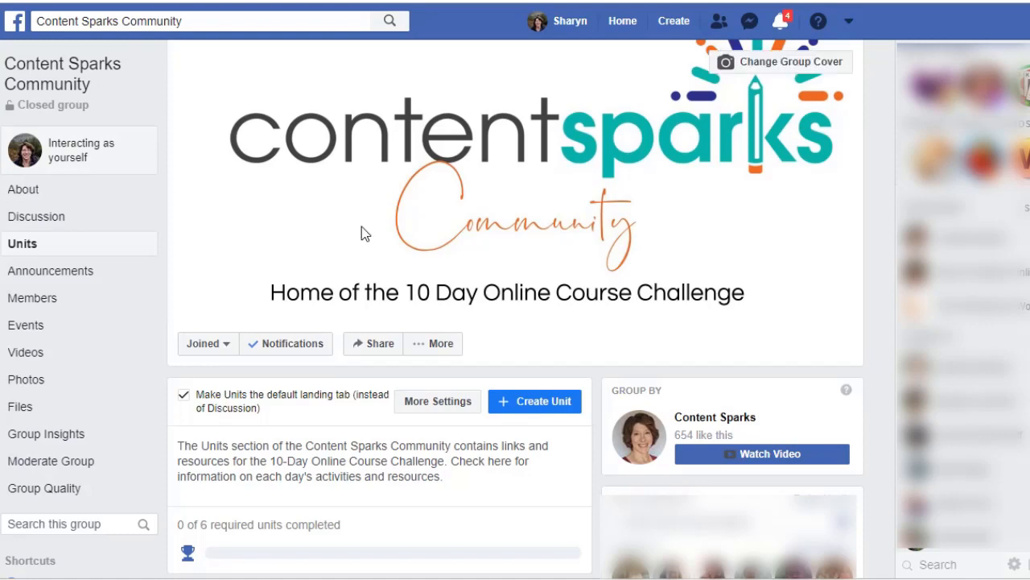
# Examine the posts in the Discussion section of the Content Sparks Community group.
pyautogui.click(37, 216)
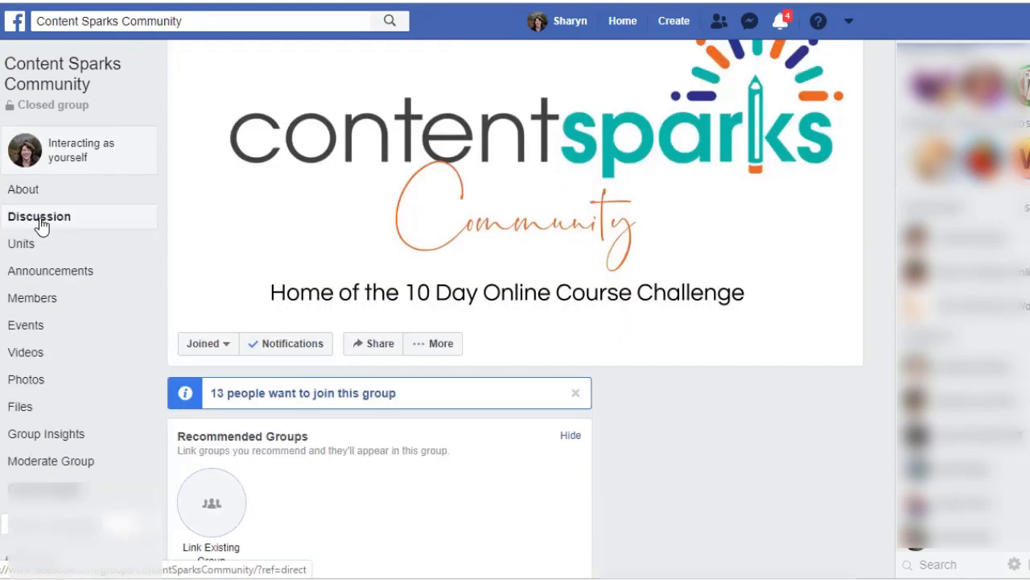
pyautogui.scroll(-3, 392, 302)
pyautogui.scroll(-6, 392, 304)
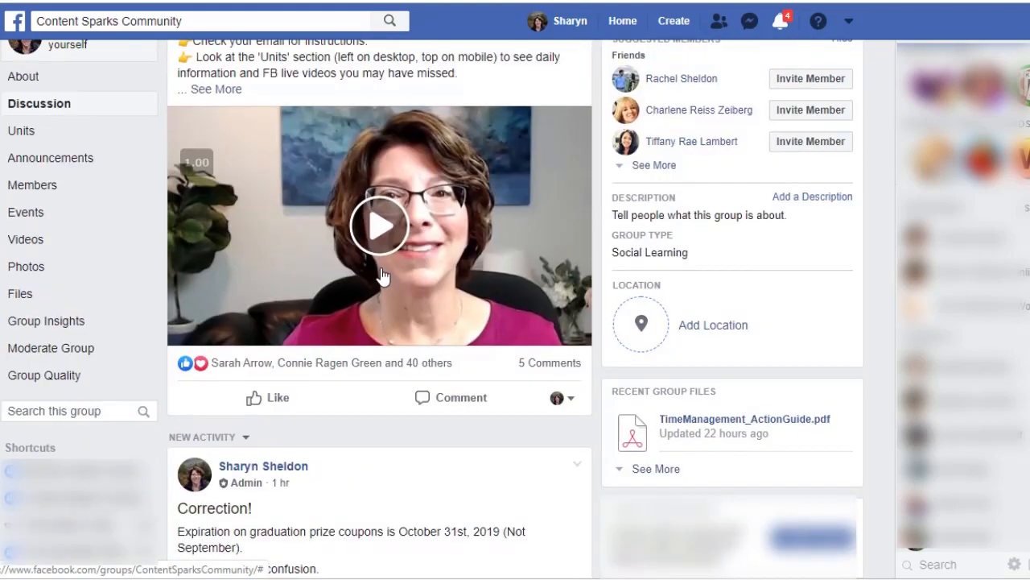
# Open the Units section of the Content Sparks Community group, view the form for creating a learning unit, and cancel it.
pyautogui.scroll(8, 370, 266)
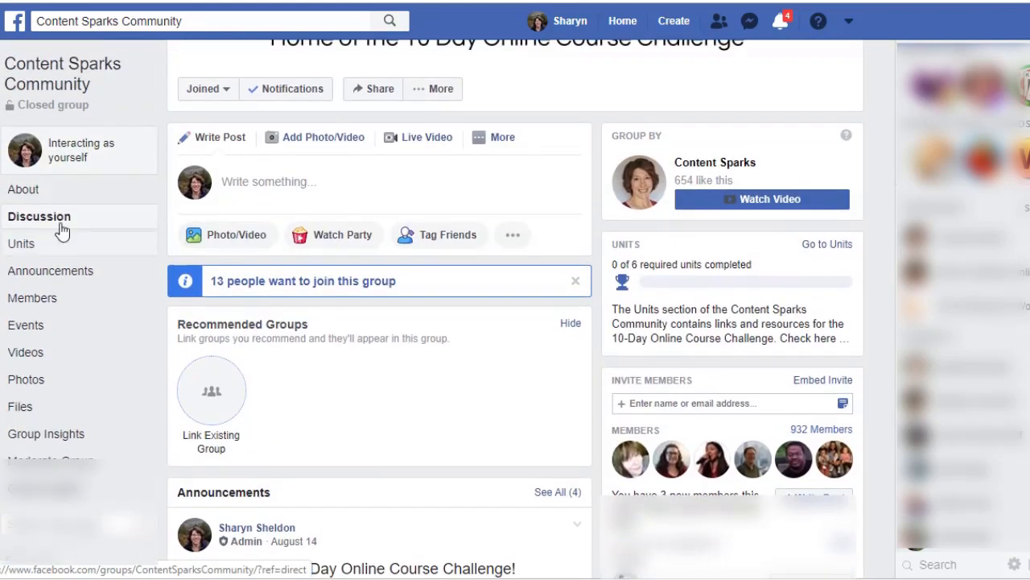
pyautogui.click(17, 251)
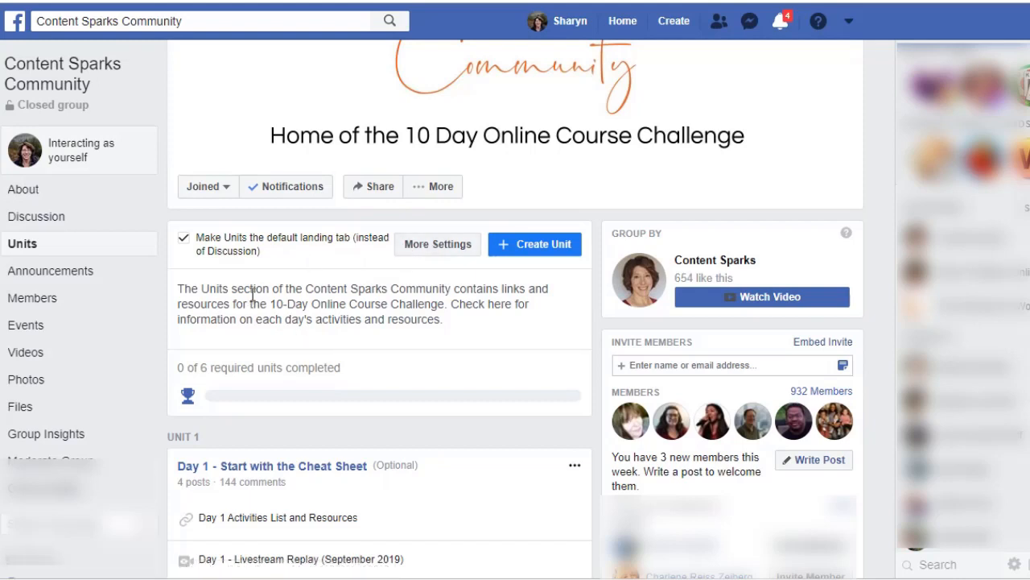
pyautogui.click(530, 247)
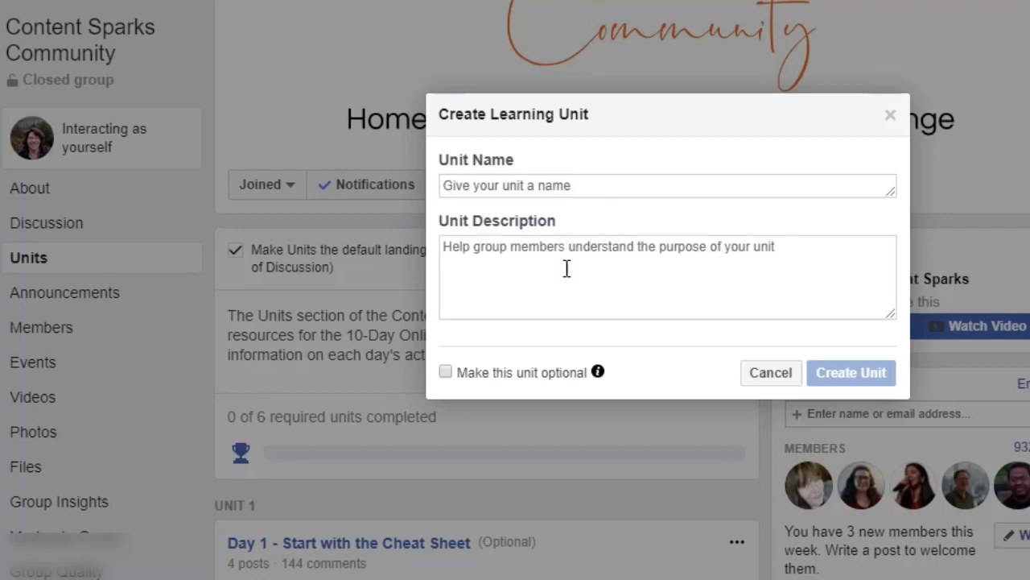
pyautogui.click(771, 374)
# Look over the Day 1 unit, review the additional unit settings and the unit re-ordering list, and cancel.
pyautogui.scroll(-4, 507, 401)
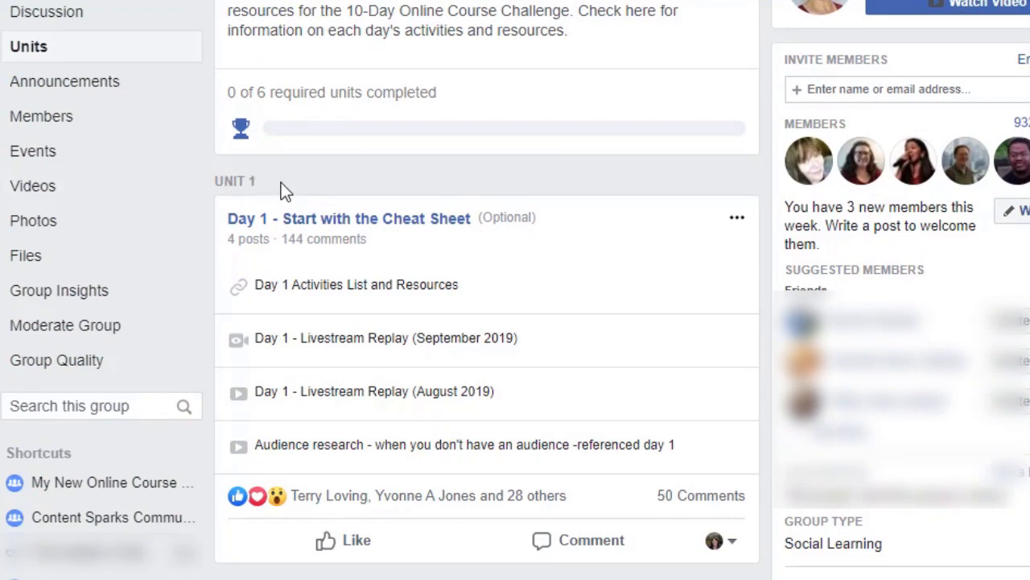
pyautogui.scroll(6, 496, 166)
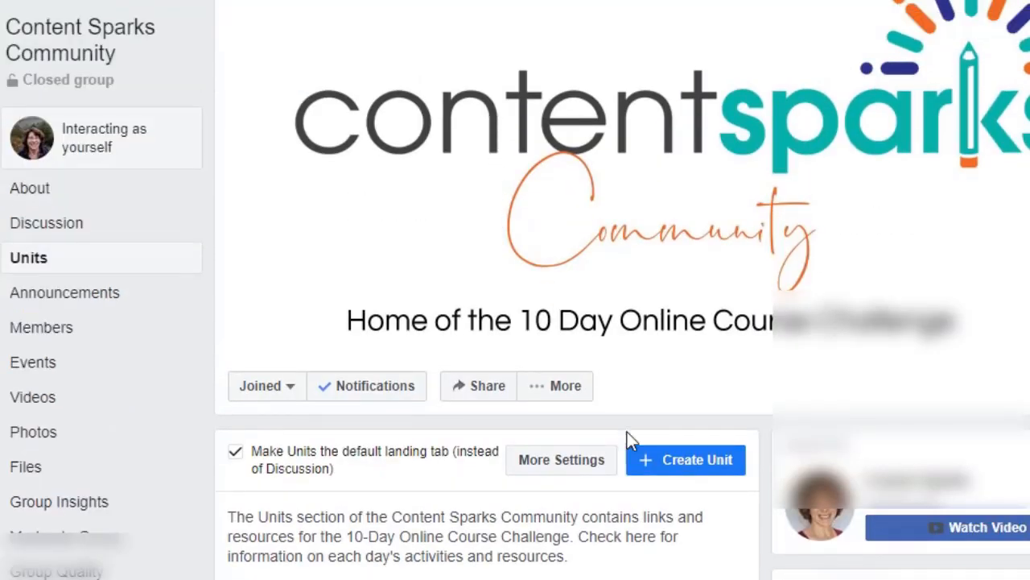
pyautogui.click(580, 465)
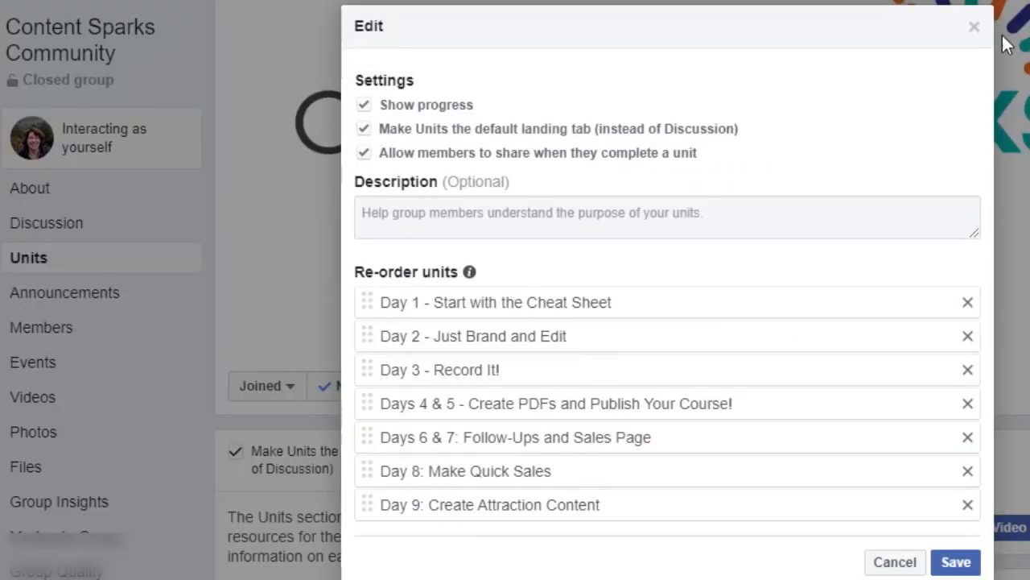
pyautogui.click(893, 561)
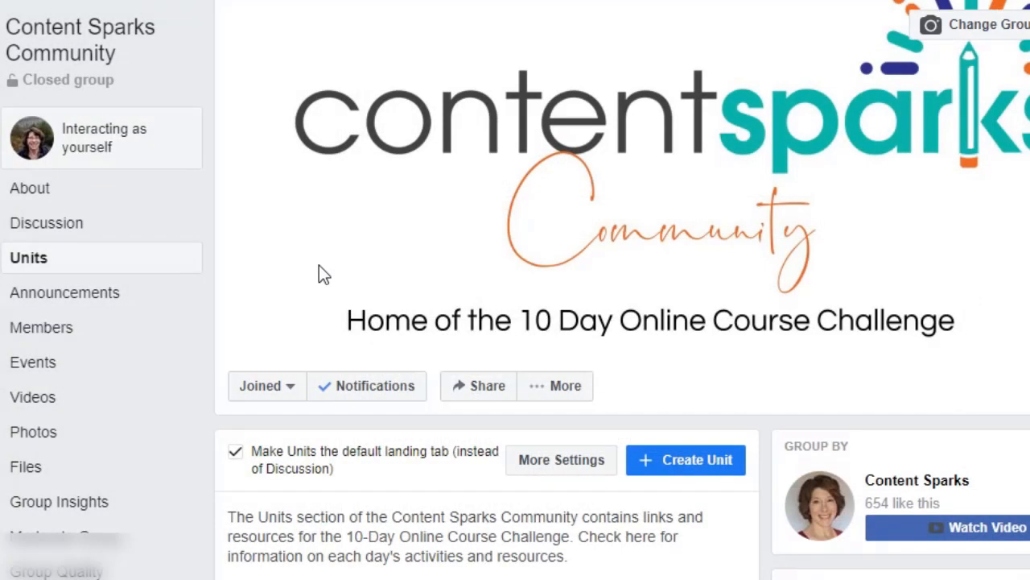
# Open the unit "Day 1 - Start with the Cheat Sheet" and review its posting options, including event creation, closing the composer.
pyautogui.scroll(-6, 321, 266)
pyautogui.scroll(-2, 324, 241)
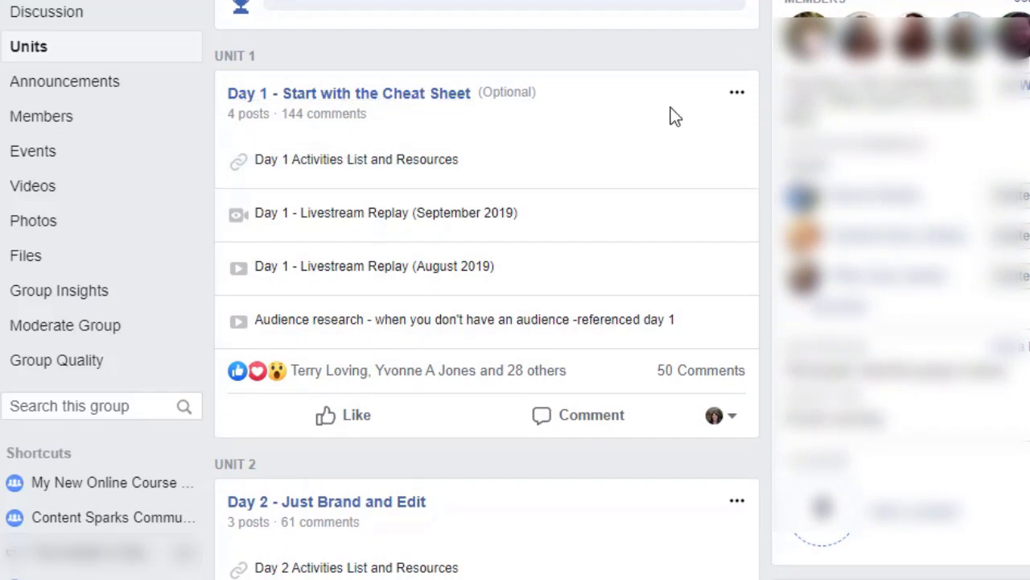
pyautogui.click(326, 99)
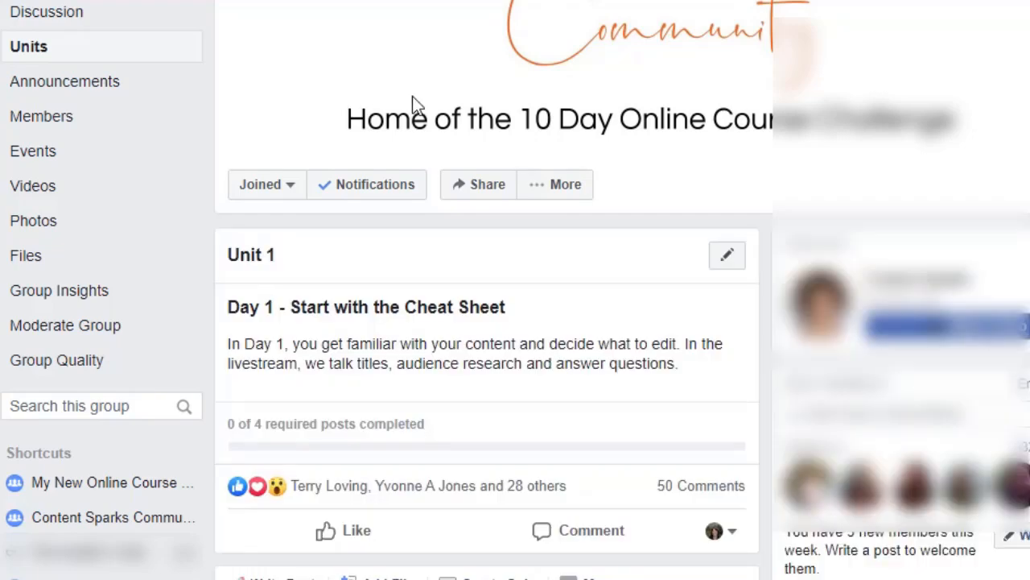
pyautogui.scroll(-3, 575, 383)
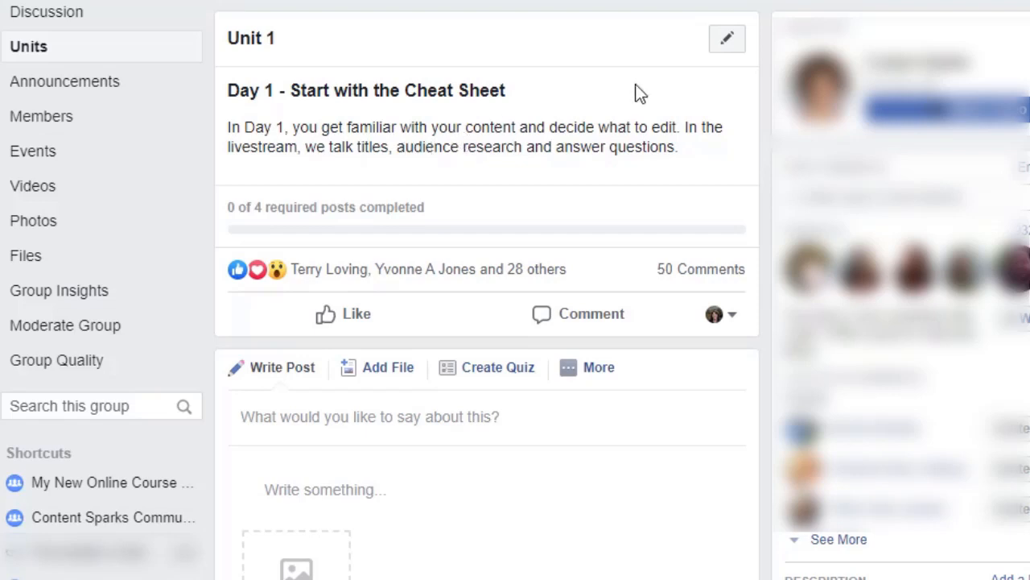
pyautogui.scroll(-1, 374, 200)
pyautogui.scroll(-3, 374, 199)
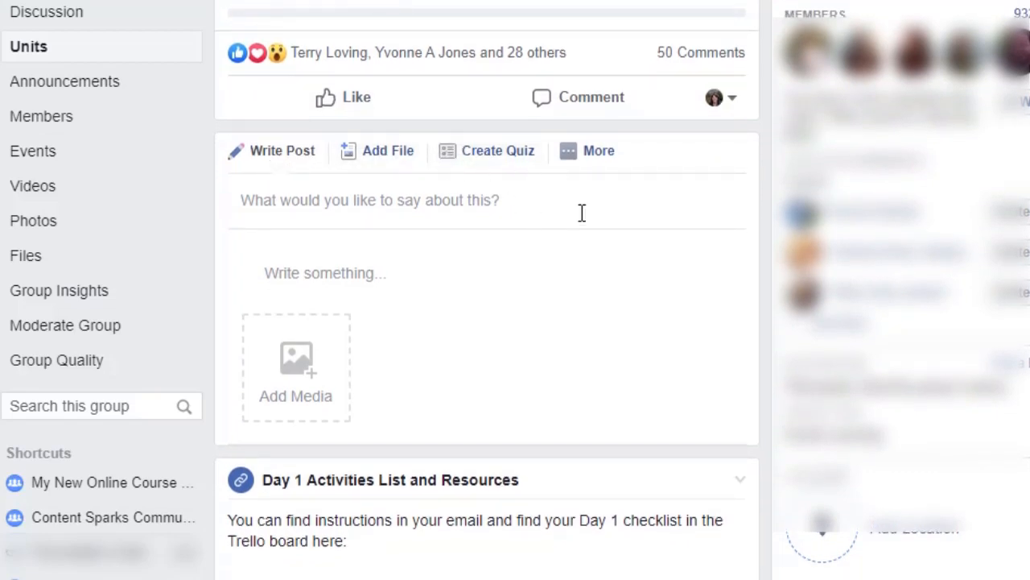
pyautogui.click(584, 151)
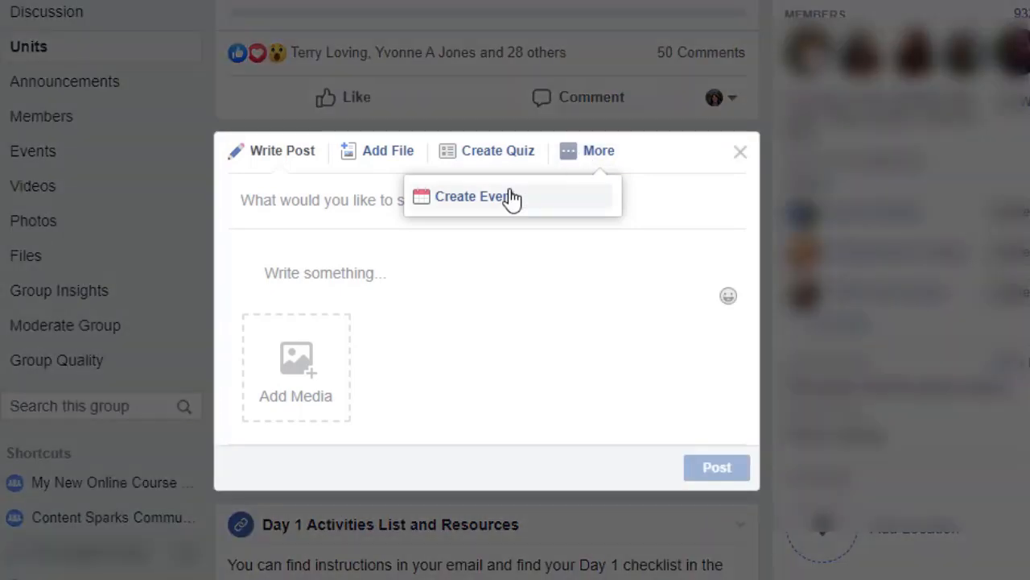
pyautogui.click(741, 153)
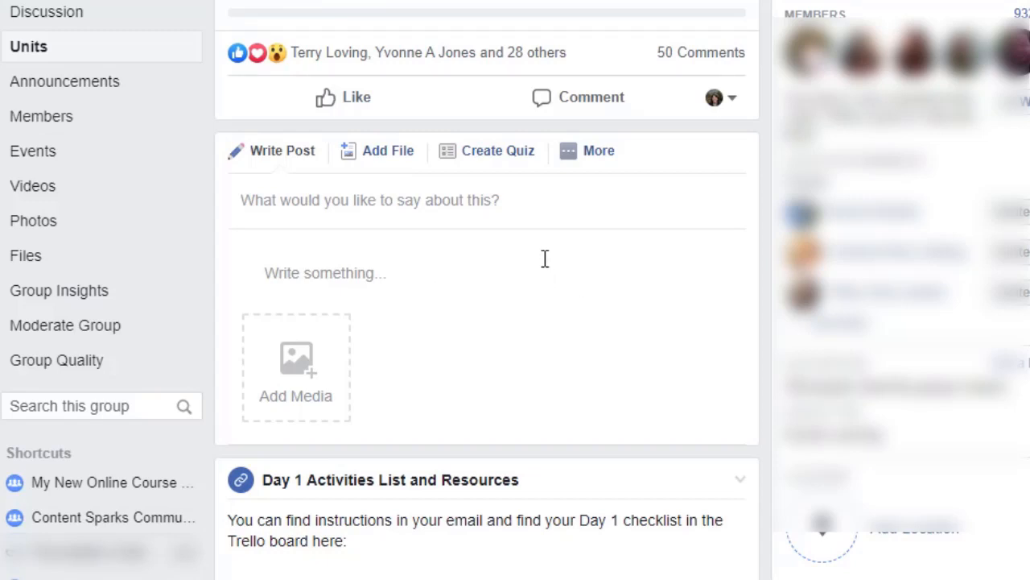
# Look through the Day 1 unit's activities and September 2019 livestream replay posts, dismissing the notification pop-up.
pyautogui.scroll(-4, 545, 253)
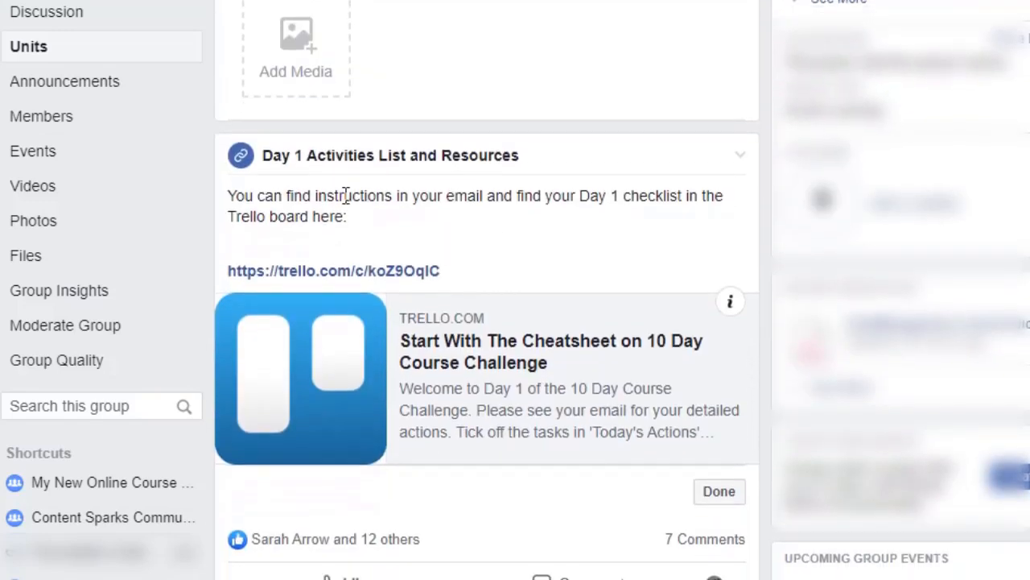
pyautogui.scroll(-7, 386, 193)
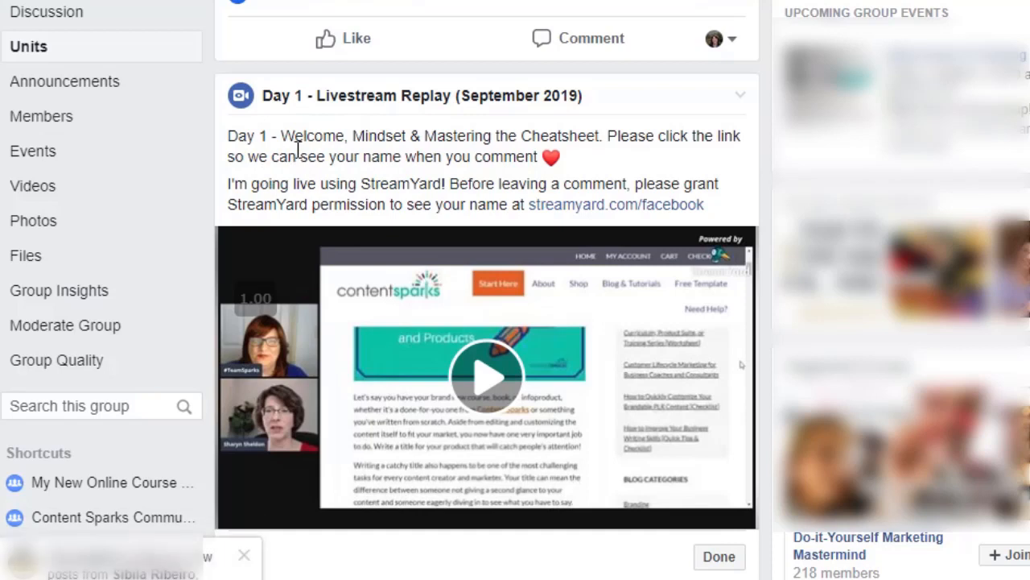
pyautogui.click(246, 556)
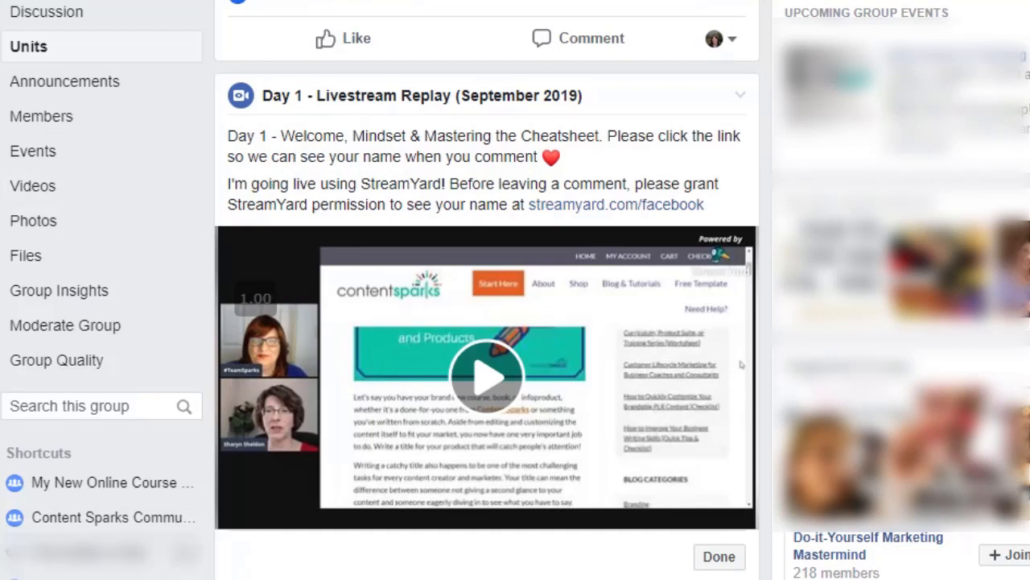
# Find the Day 10 graduation day post in the group's Discussion and view its options for adding it to a unit.
pyautogui.click(67, 18)
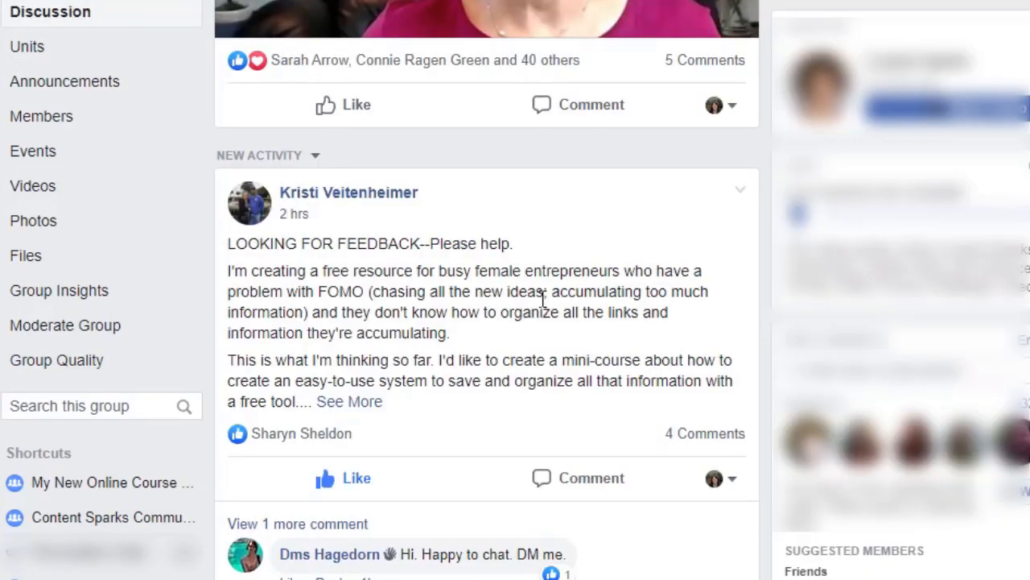
pyautogui.scroll(-6, 544, 300)
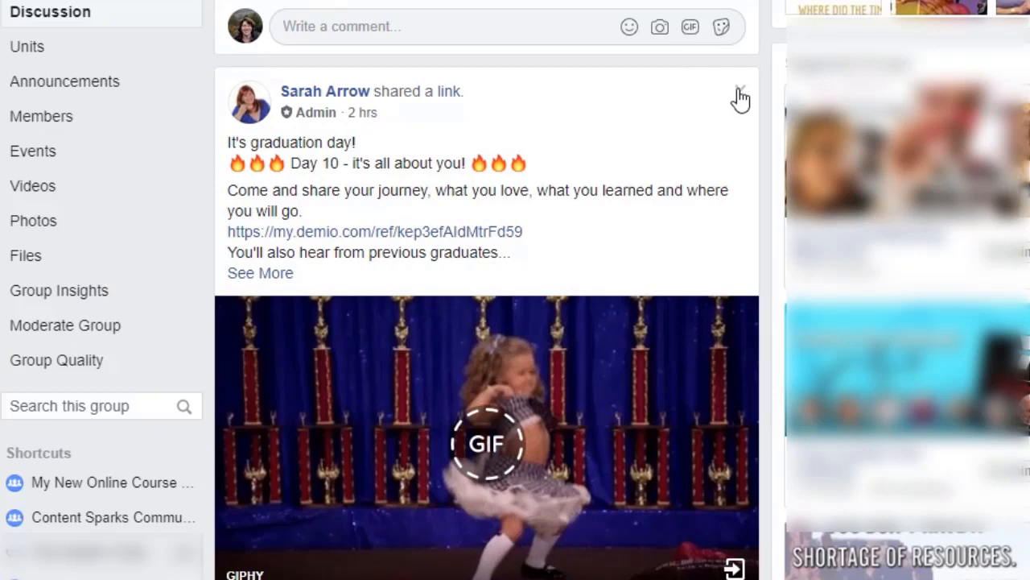
pyautogui.click(739, 93)
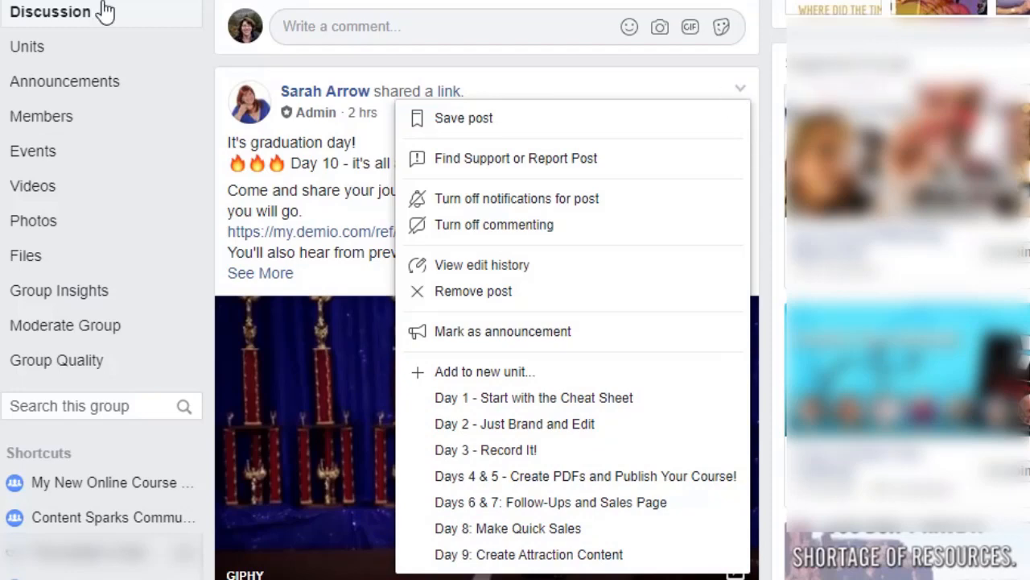
# Try re-ordering the first two posts while editing the Day 1 unit, restore their order, and cancel the edit.
pyautogui.click(45, 49)
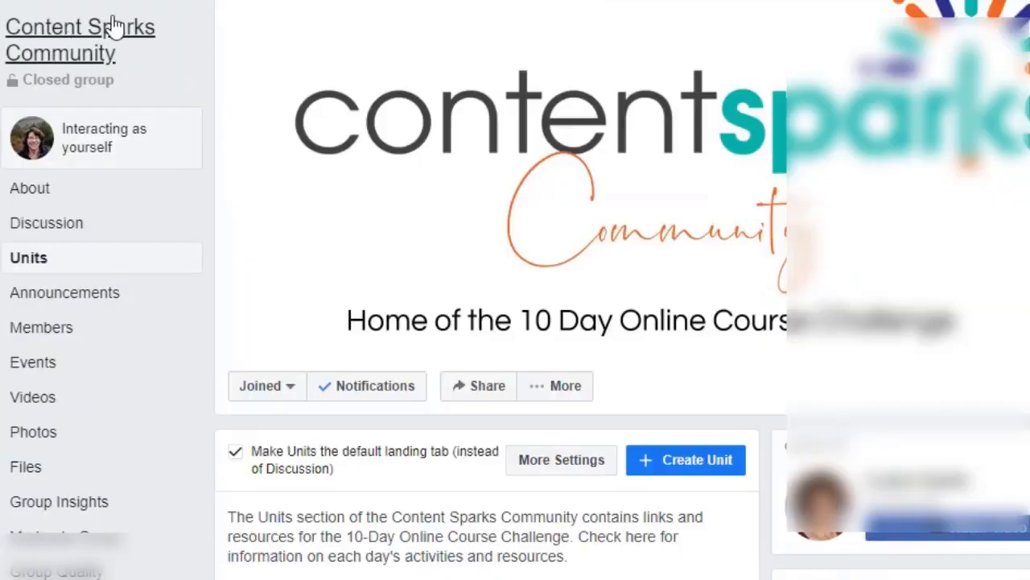
pyautogui.scroll(-9, 624, 346)
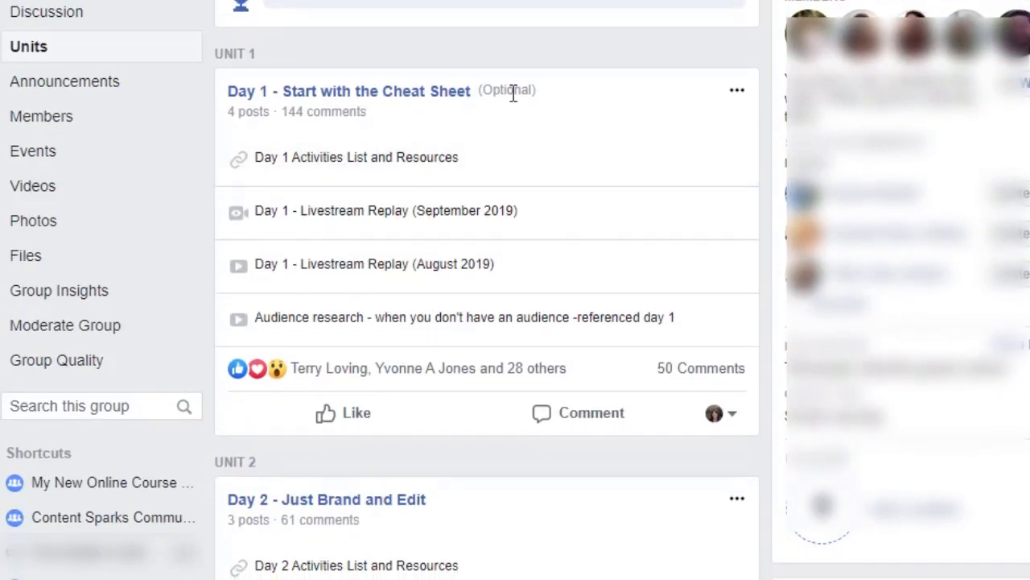
pyautogui.click(740, 90)
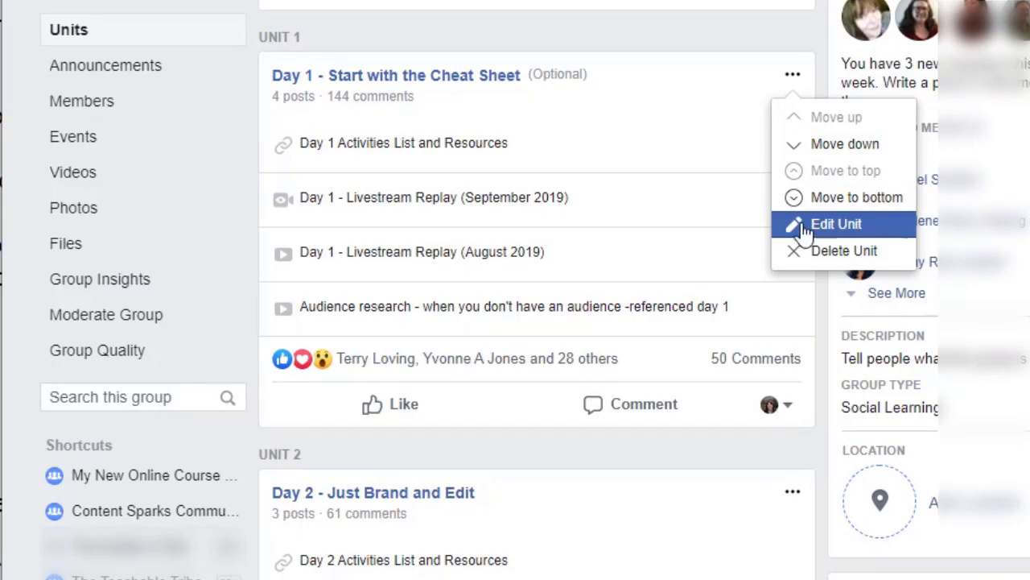
pyautogui.click(832, 233)
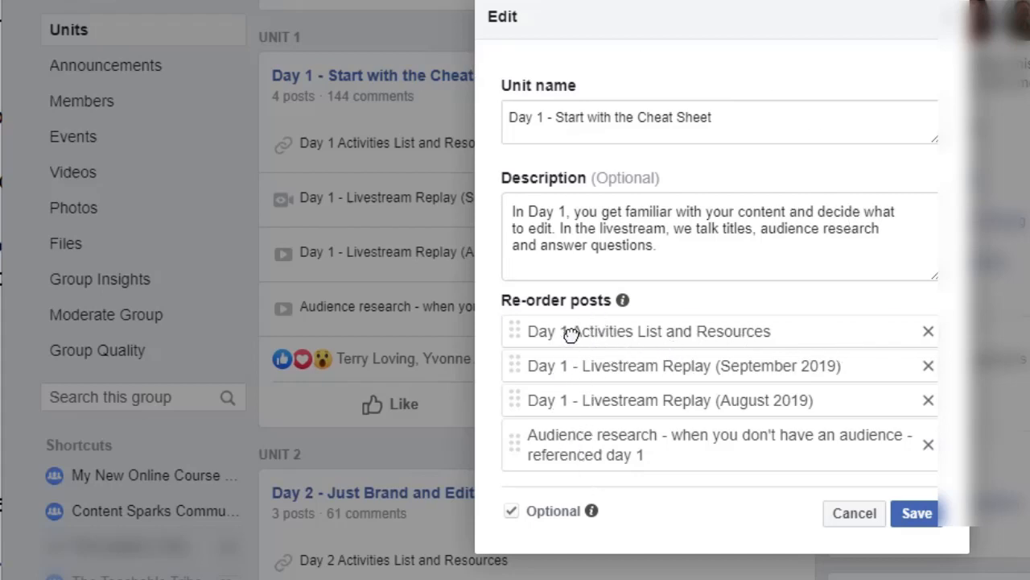
pyautogui.moveTo(571, 335)
pyautogui.mouseDown()
pyautogui.moveTo(574, 377)
pyautogui.moveTo(577, 343)
pyautogui.mouseUp()
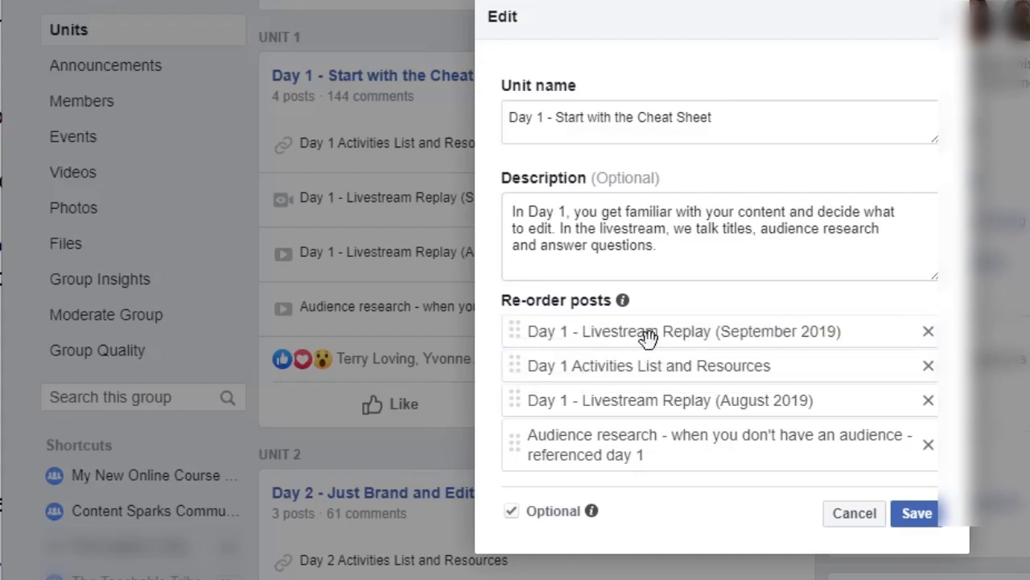
pyautogui.moveTo(648, 338); pyautogui.dragTo(636, 367)
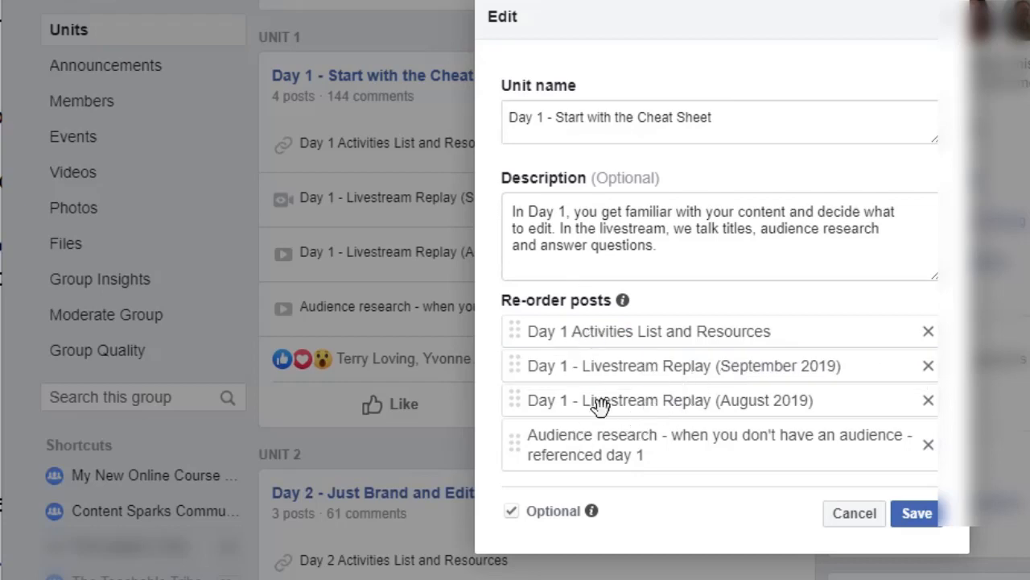
pyautogui.click(847, 520)
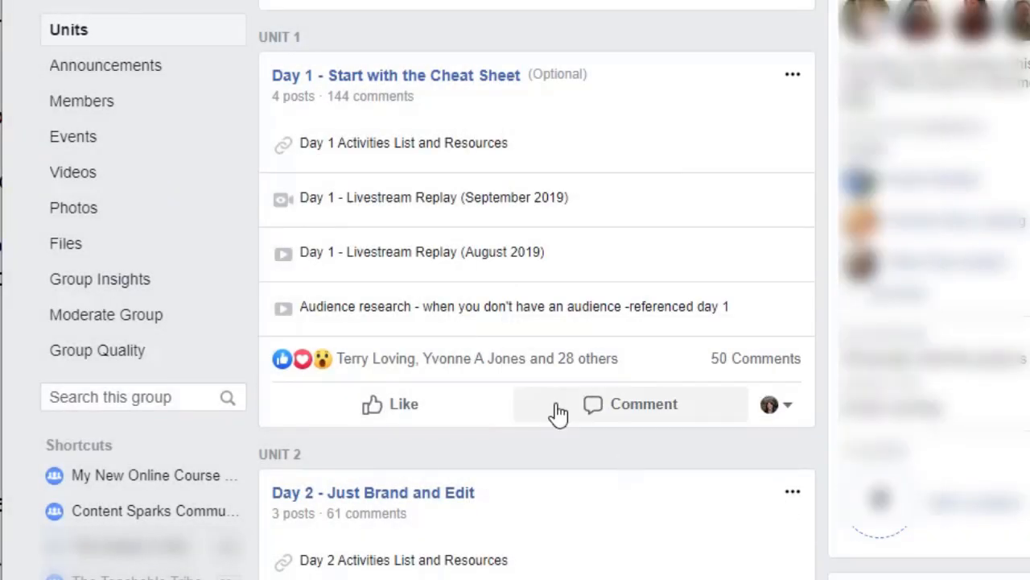
# Look over the units list, then return to the group's Discussion and read the welcome announcement for the 10-Day Online Course Challenge.
pyautogui.scroll(-5, 557, 414)
pyautogui.scroll(5, 563, 419)
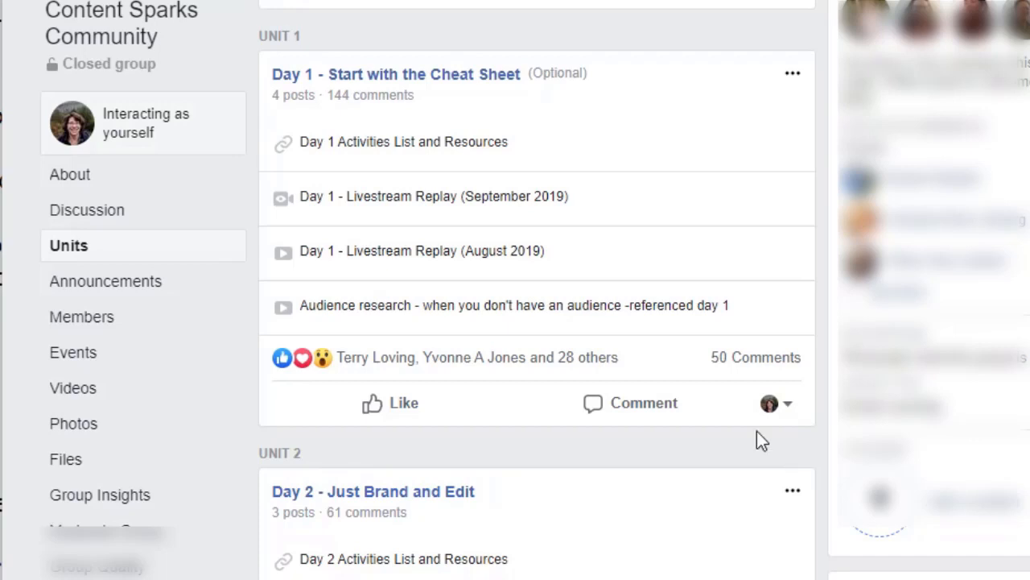
pyautogui.click(95, 211)
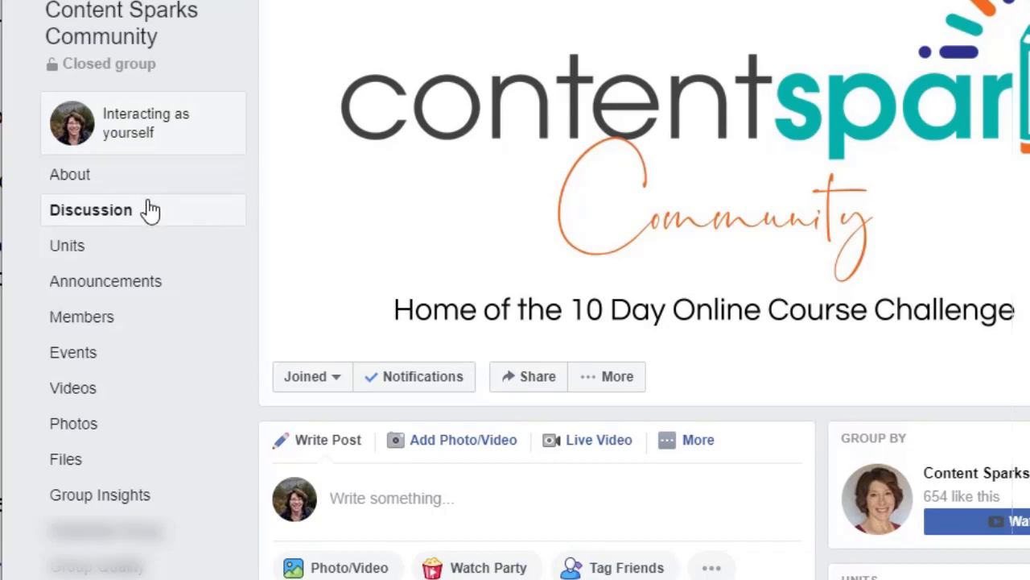
pyautogui.scroll(-7, 432, 278)
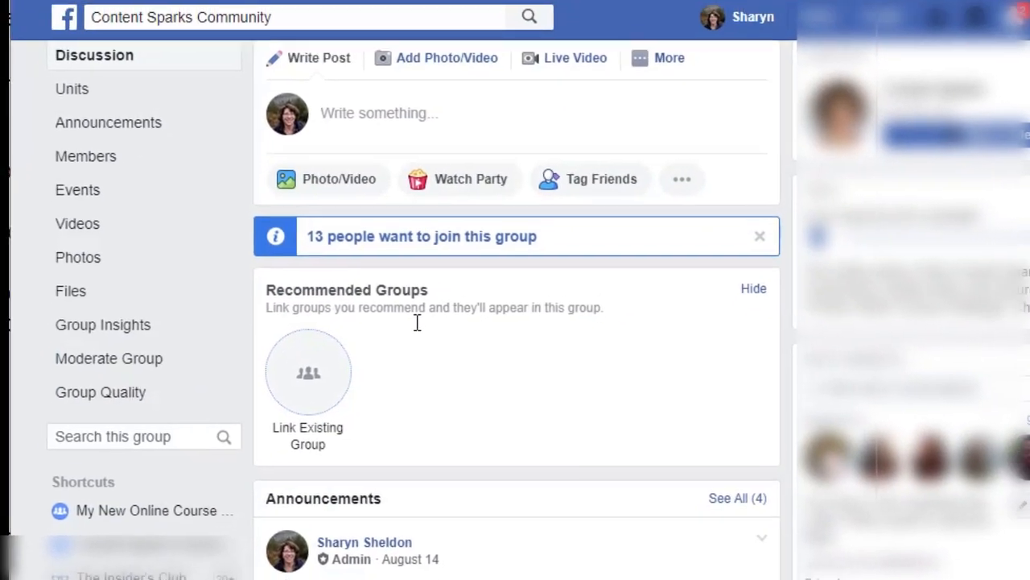
pyautogui.scroll(-3, 409, 332)
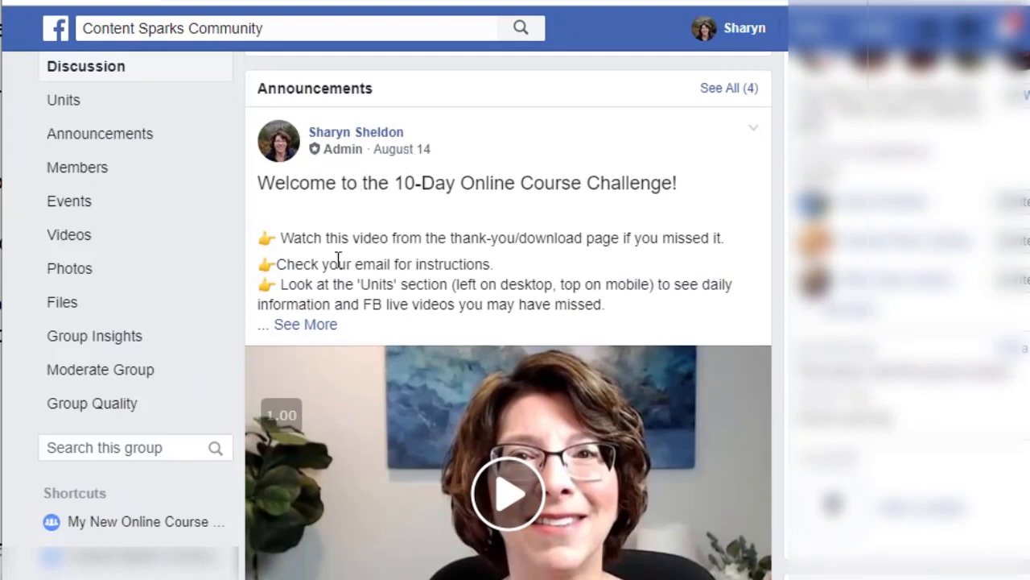
pyautogui.scroll(-2, 483, 215)
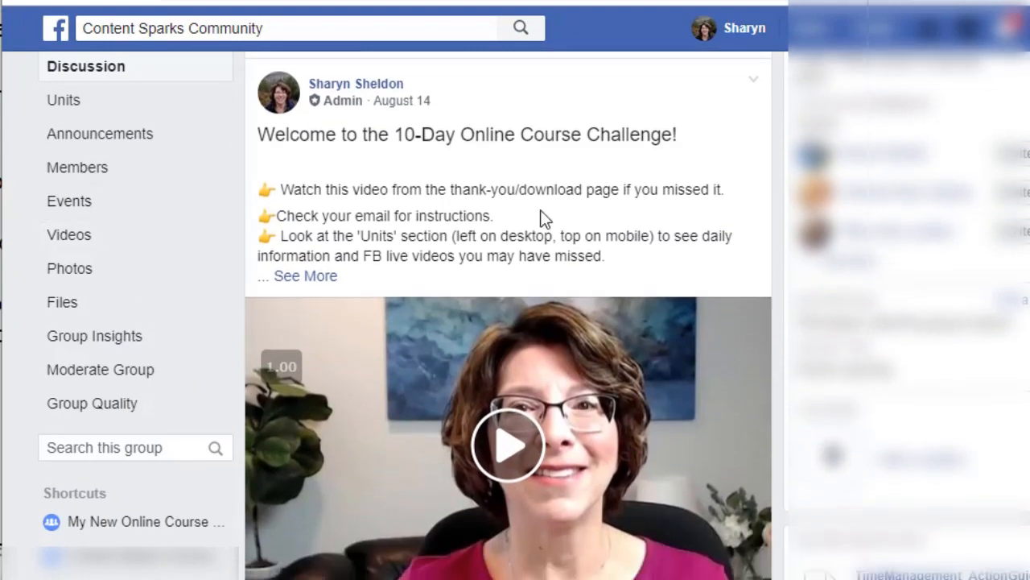
pyautogui.scroll(3, 558, 202)
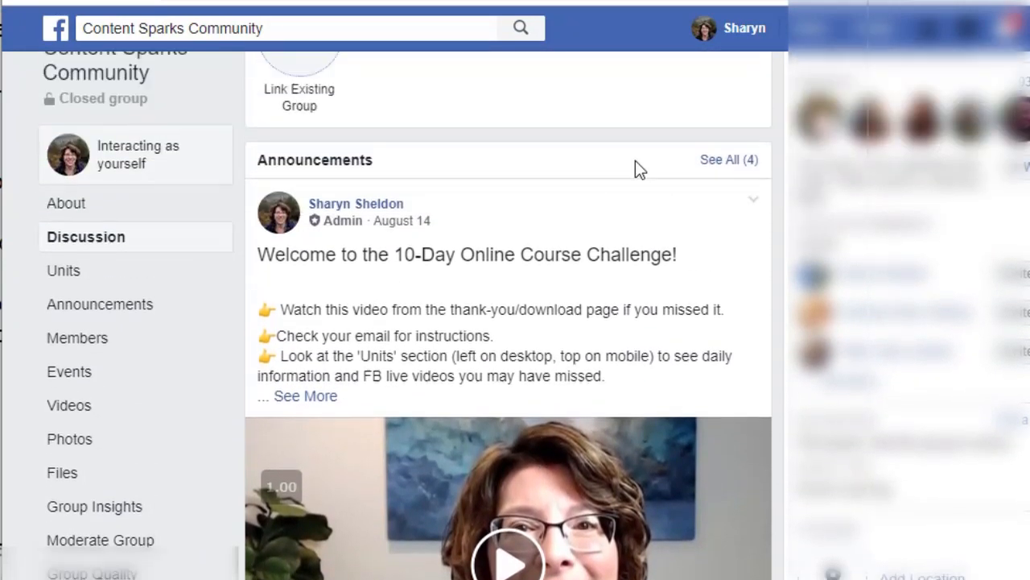
# View the welcome announcement's post options, including pinning it to the top, and close them.
pyautogui.click(754, 232)
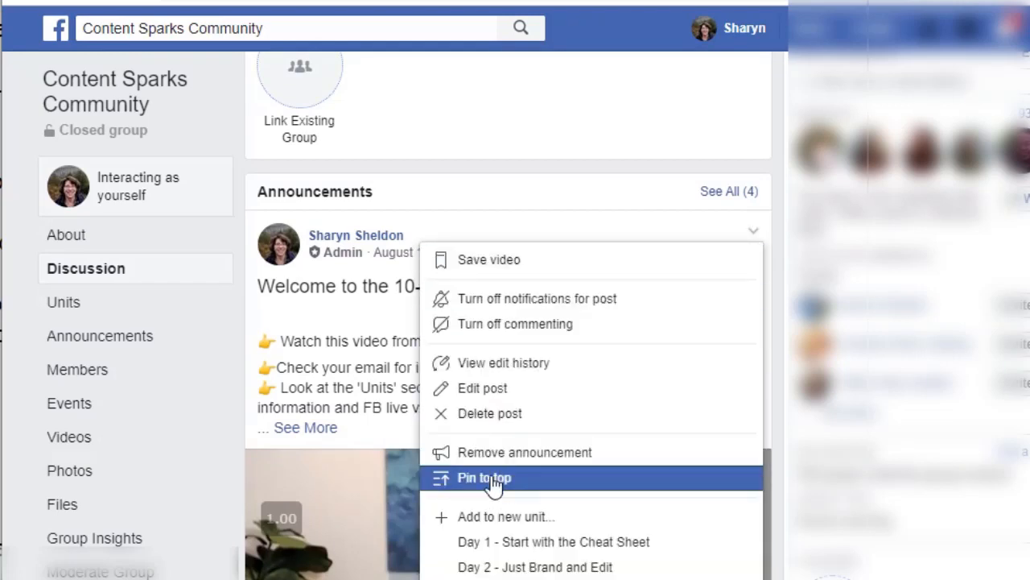
pyautogui.click(751, 235)
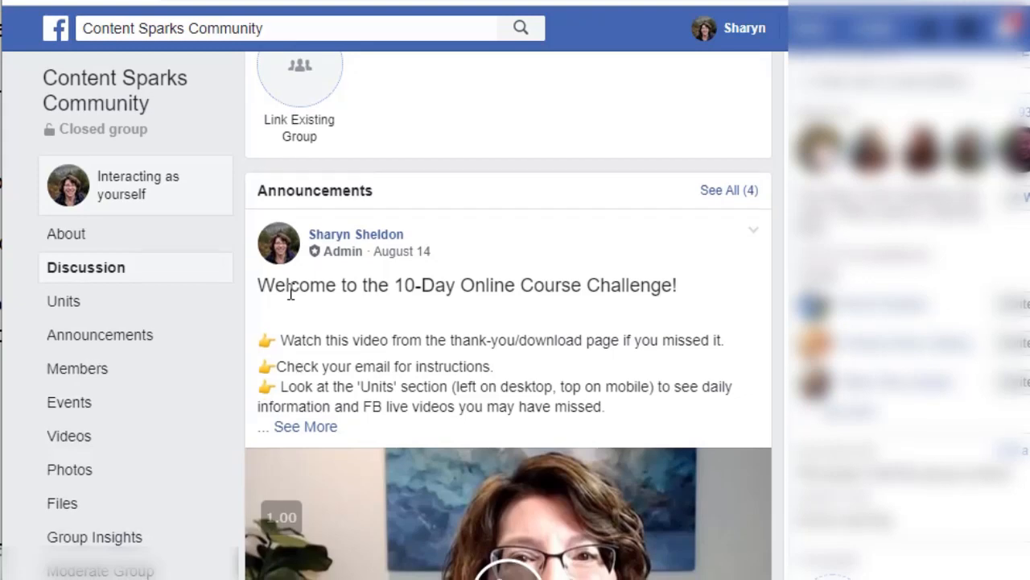
pyautogui.scroll(-1, 290, 294)
pyautogui.scroll(1, 290, 296)
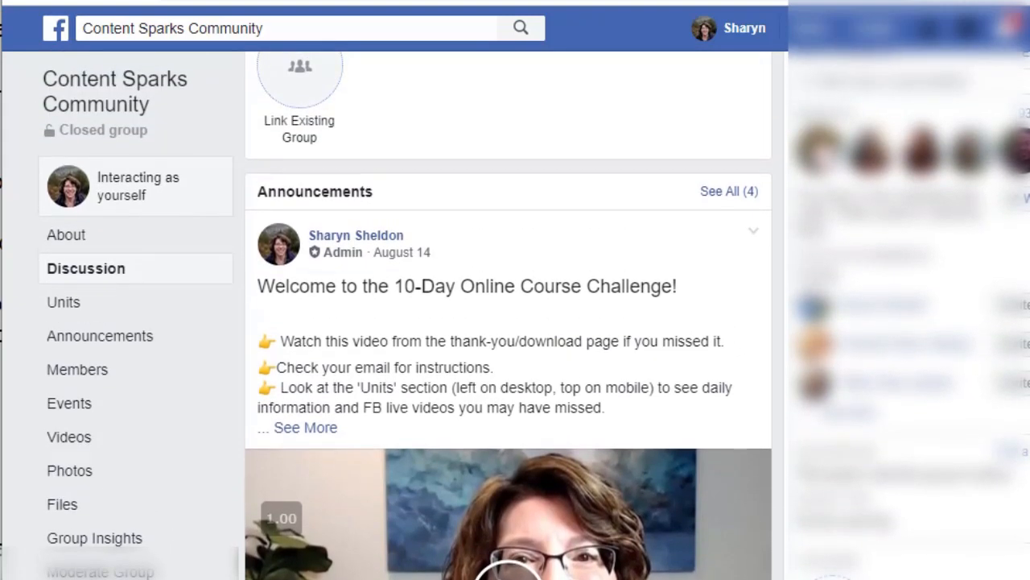
# Examine the Content Sparks Mastermind group's Units page, including its optional Welcome - Group Rules & Links unit, for comparison with the Community group.
pyautogui.scroll(-1, 507, 322)
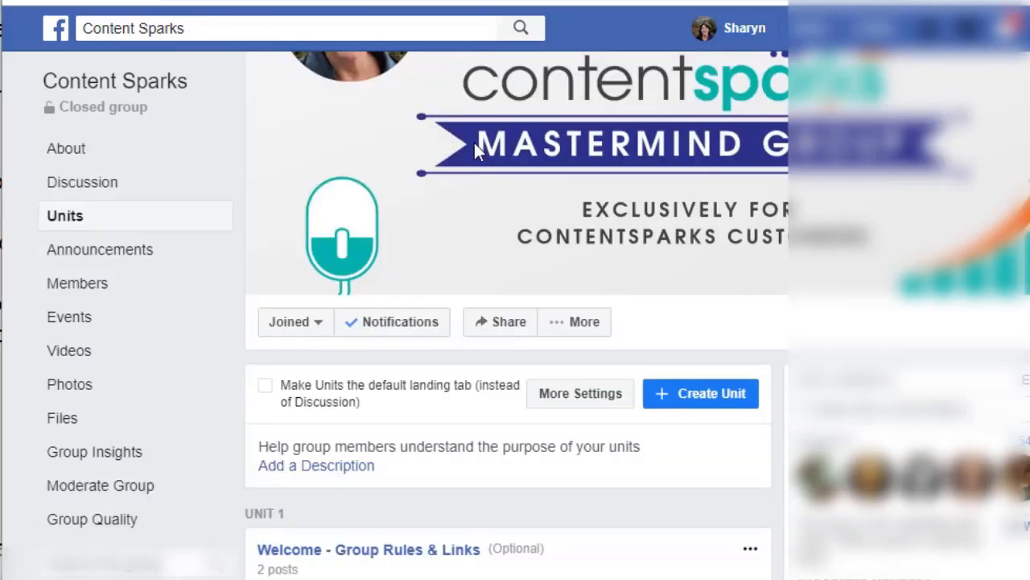
pyautogui.scroll(-4, 371, 205)
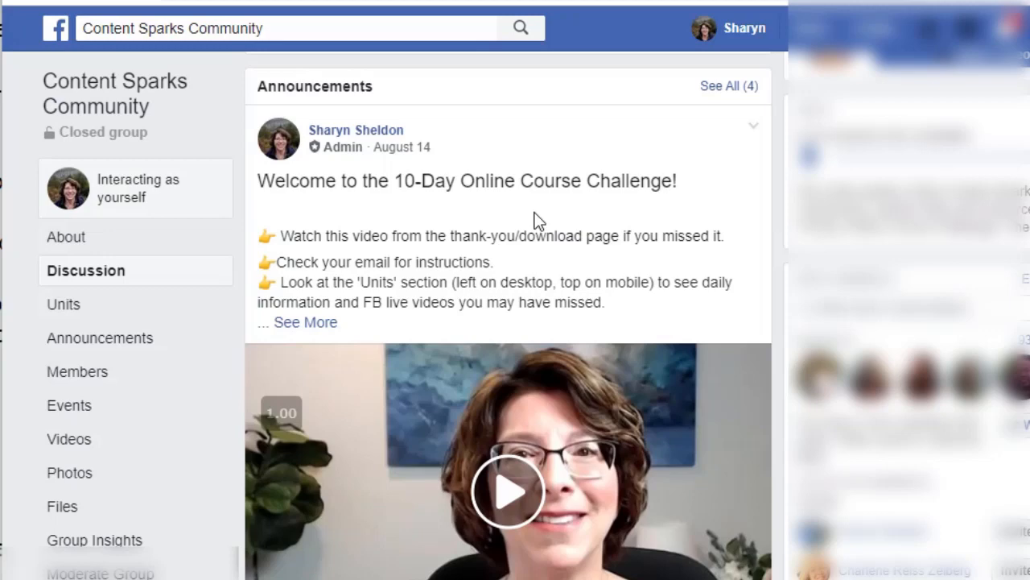
# Review the daily challenge units in the Content Sparks Community group and return to the group's Discussion.
pyautogui.click(63, 314)
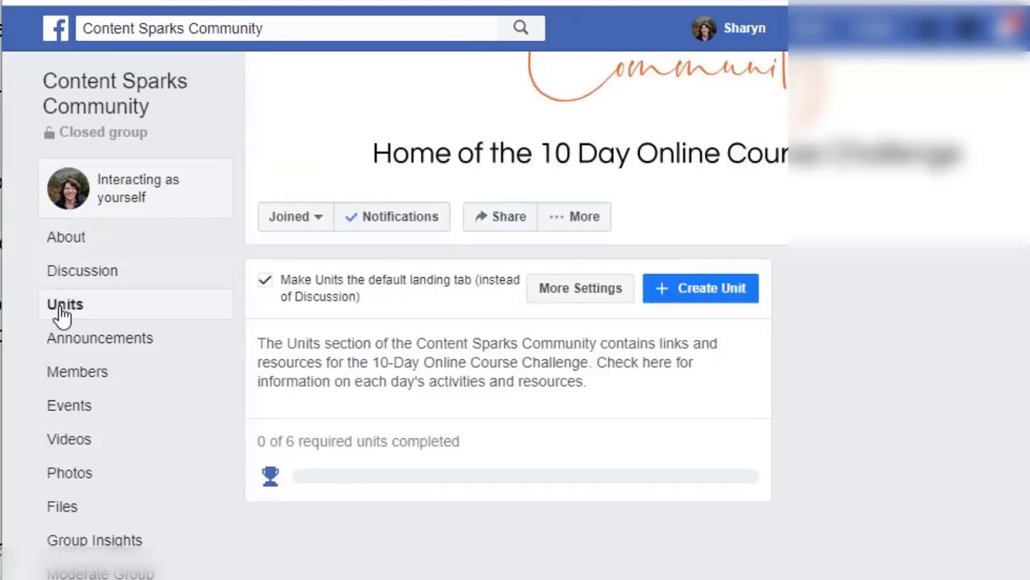
pyautogui.scroll(-9, 449, 458)
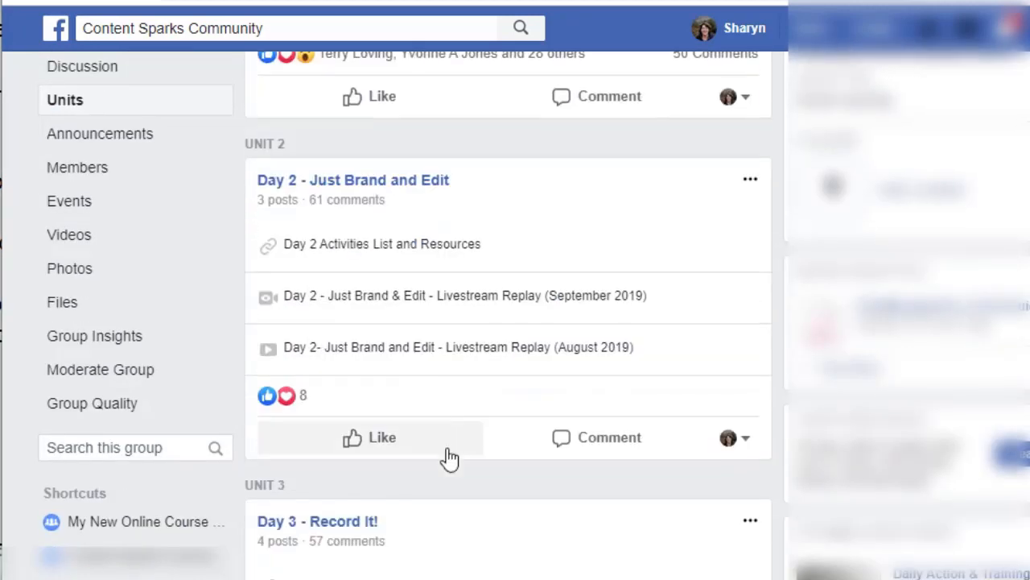
pyautogui.scroll(-7, 449, 458)
pyautogui.scroll(9, 375, 347)
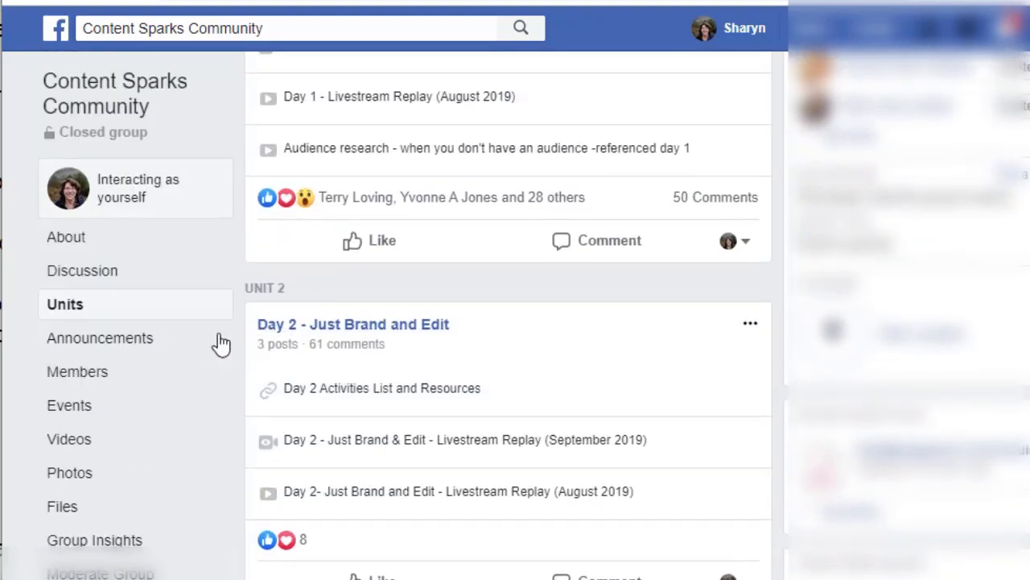
pyautogui.click(69, 278)
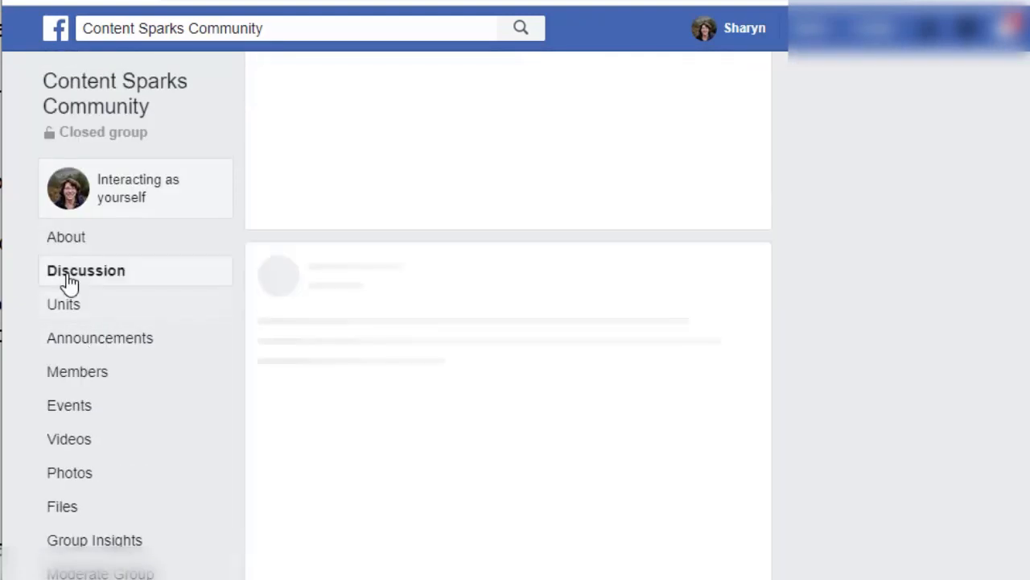